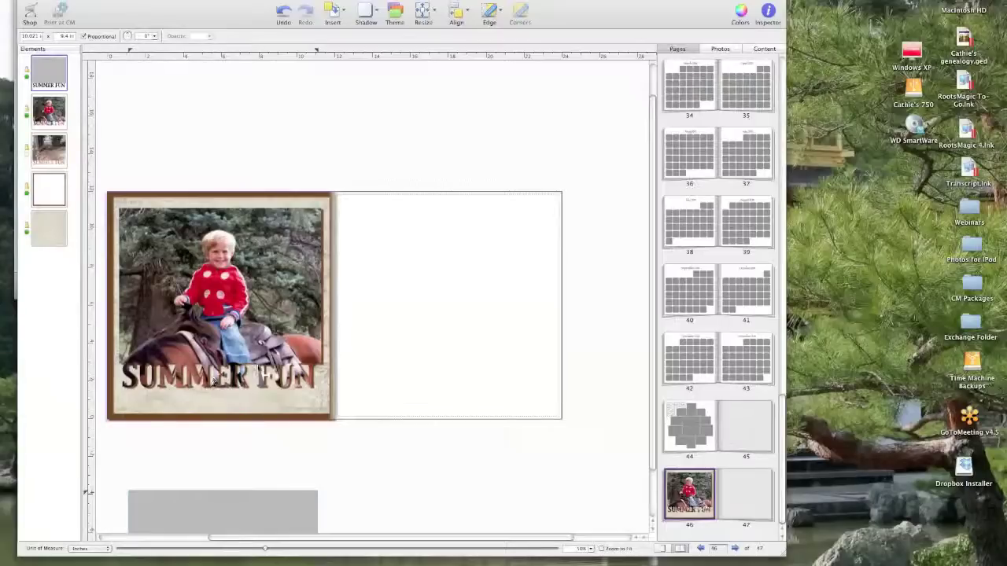
Insert an empty photo box, move it onto the blank right-hand page and enlarge it to about 9.4 × 7.5 in.
{"action": "left_click", "coordinate": [407, 276]}
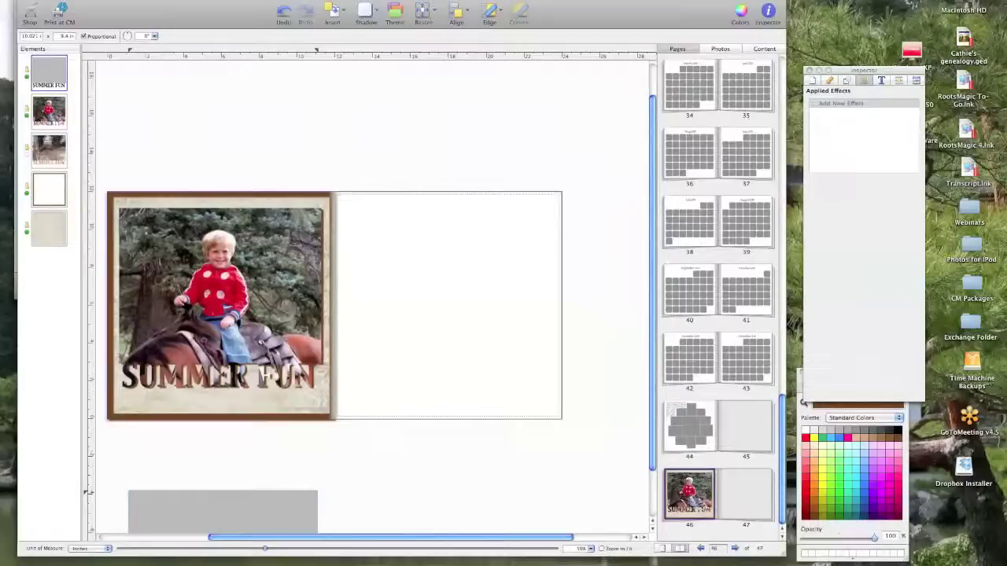
{"action": "left_click", "coordinate": [343, 16]}
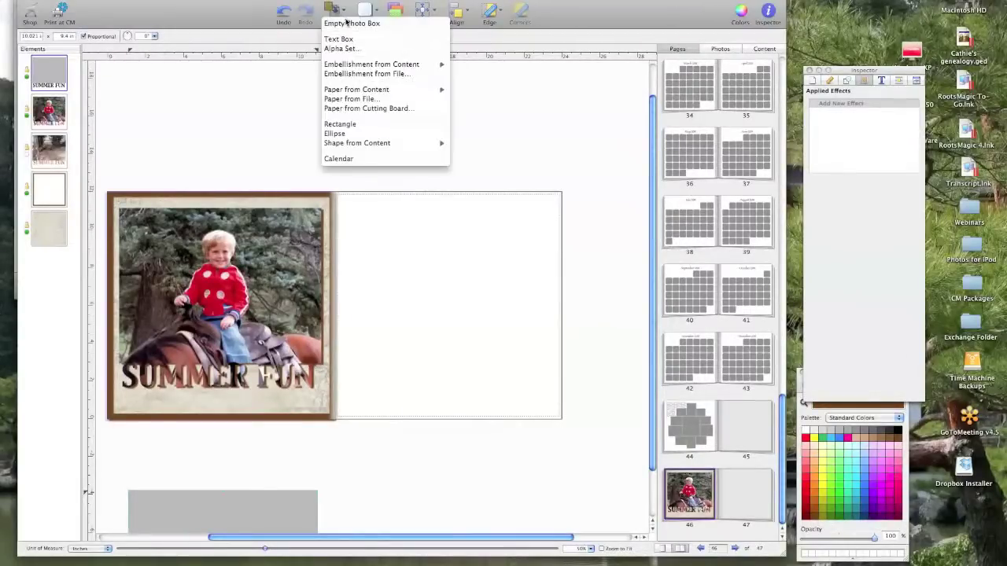
{"action": "left_click", "coordinate": [354, 19]}
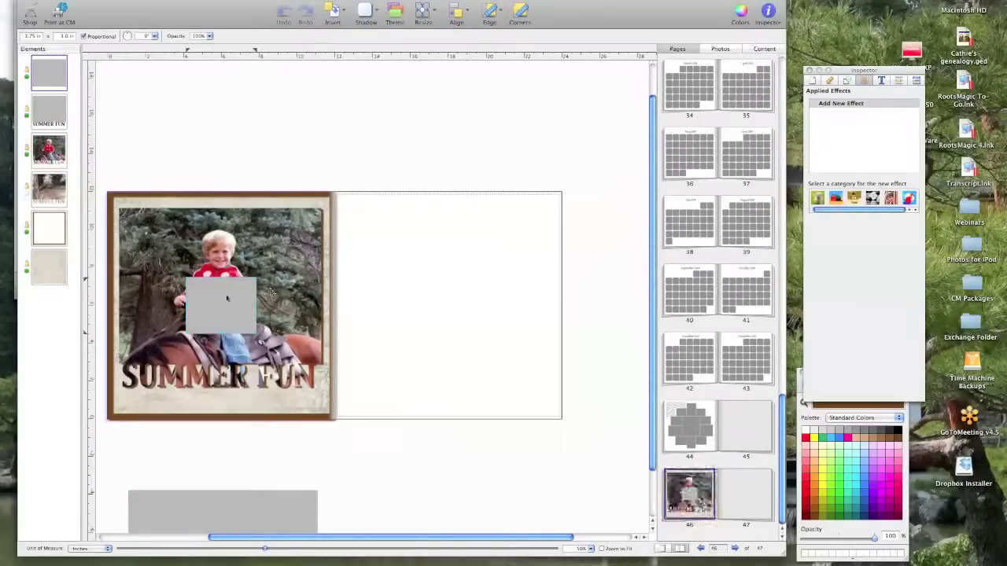
{"action": "left_click_drag", "start_coordinate": [225, 300], "coordinate": [403, 267]}
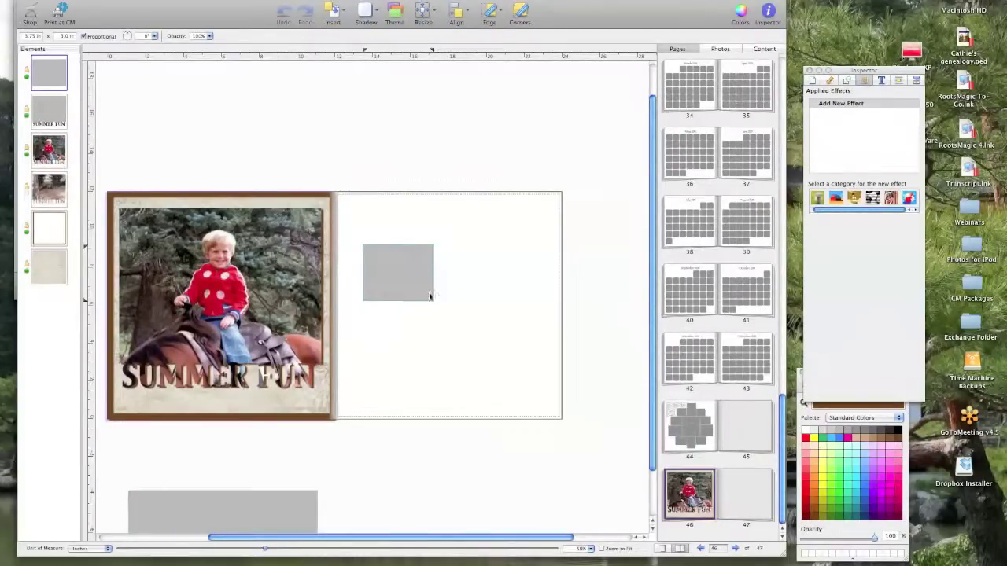
{"action": "left_click_drag", "start_coordinate": [433, 304], "coordinate": [540, 360]}
{"action": "left_click_drag", "start_coordinate": [461, 321], "coordinate": [460, 309]}
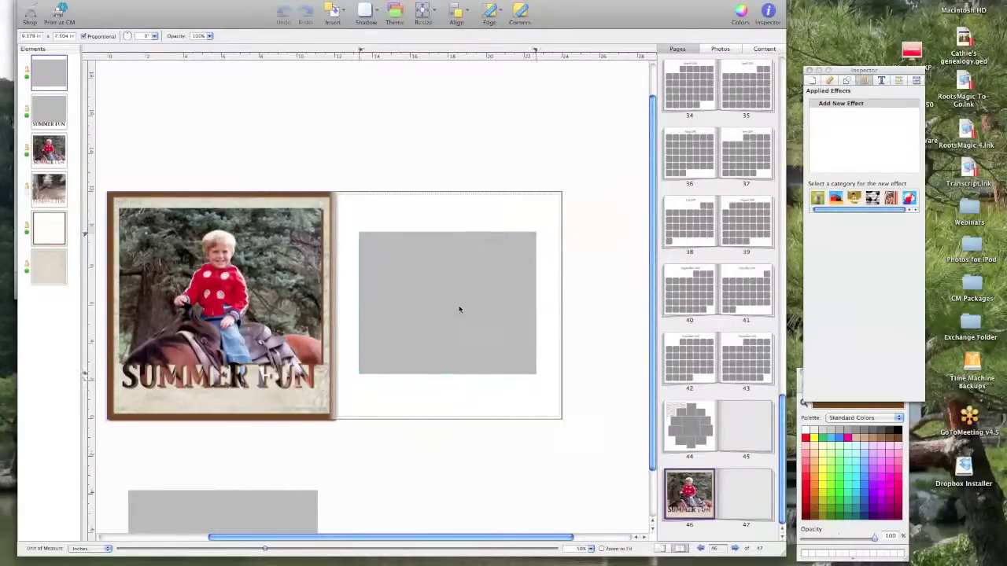
{"action": "left_click_drag", "start_coordinate": [411, 256], "coordinate": [409, 238]}
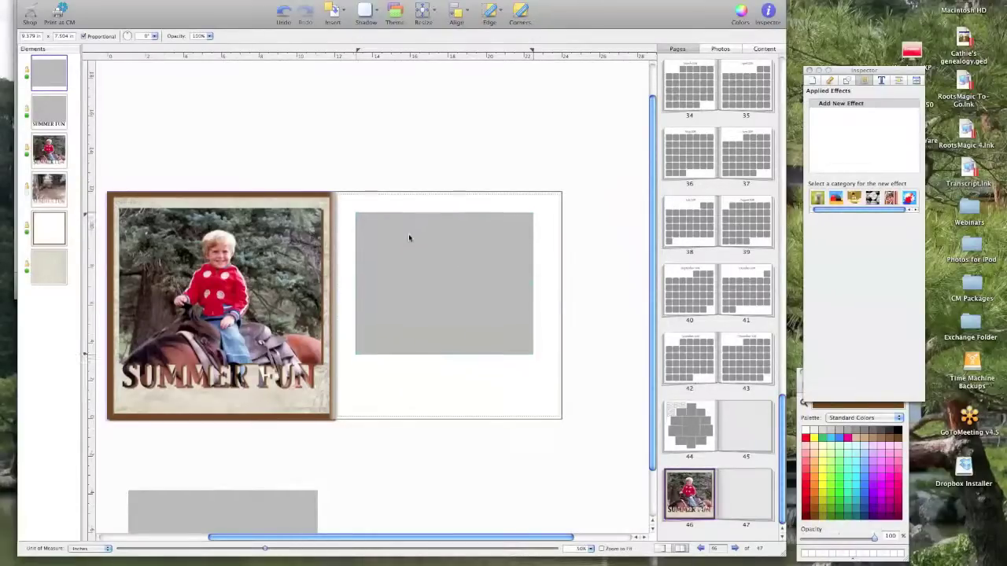
Add a text box reading "SUMMER FUN" and fit it directly beneath the photo box at about 9.4 in wide.
{"action": "left_click", "coordinate": [344, 17]}
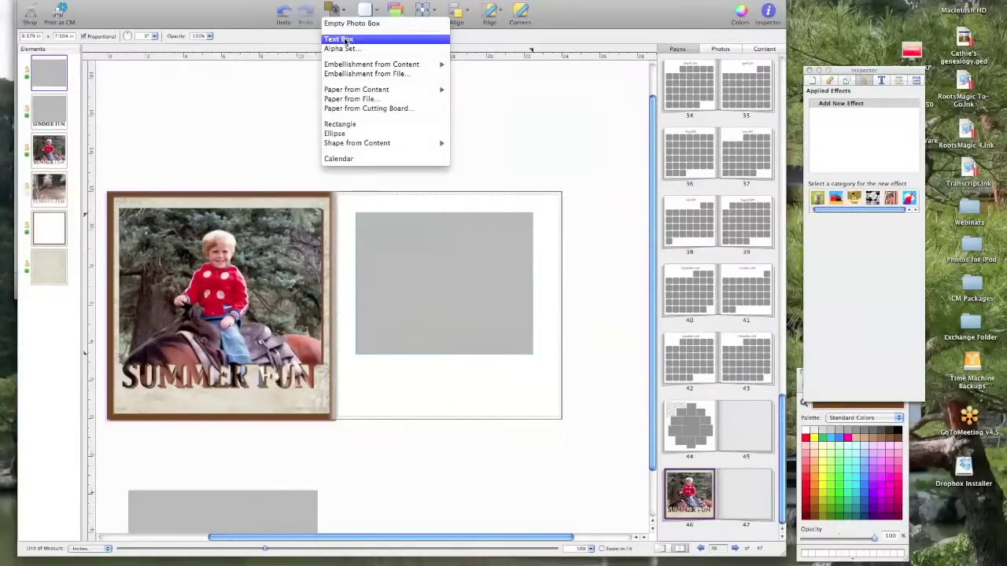
{"action": "left_click", "coordinate": [344, 39]}
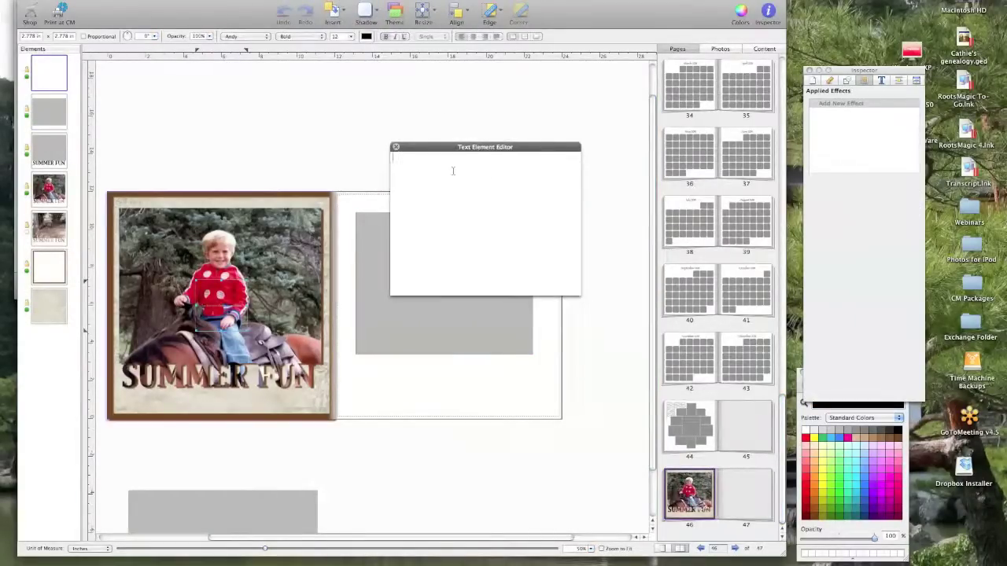
{"action": "type", "text": "SU"}
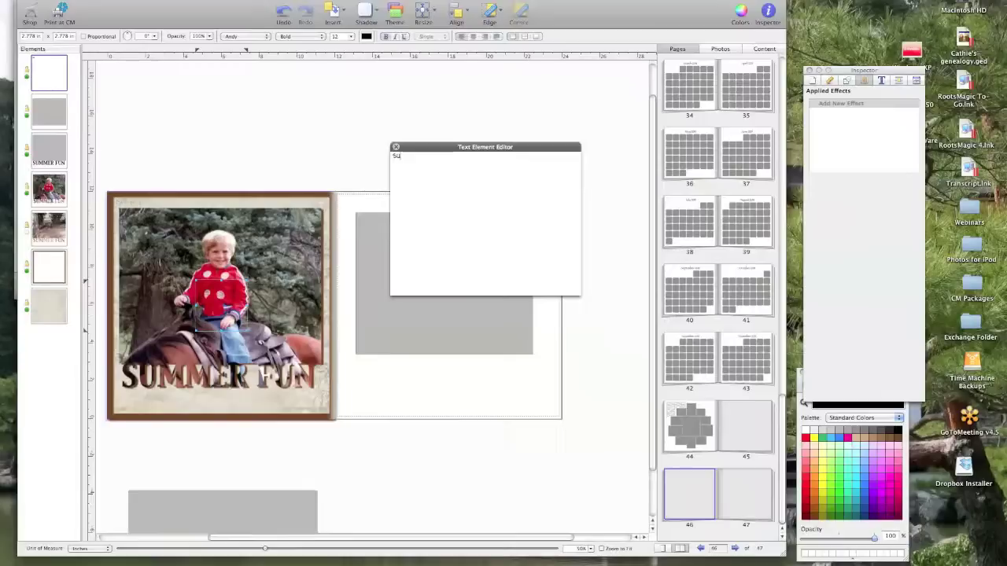
{"action": "type", "text": "MMER FUN"}
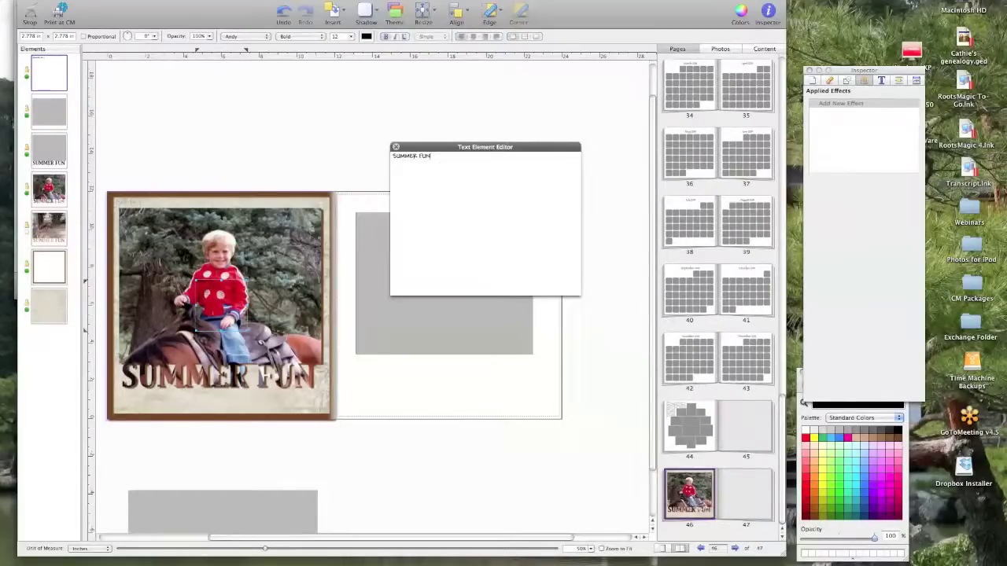
{"action": "left_click", "coordinate": [397, 147]}
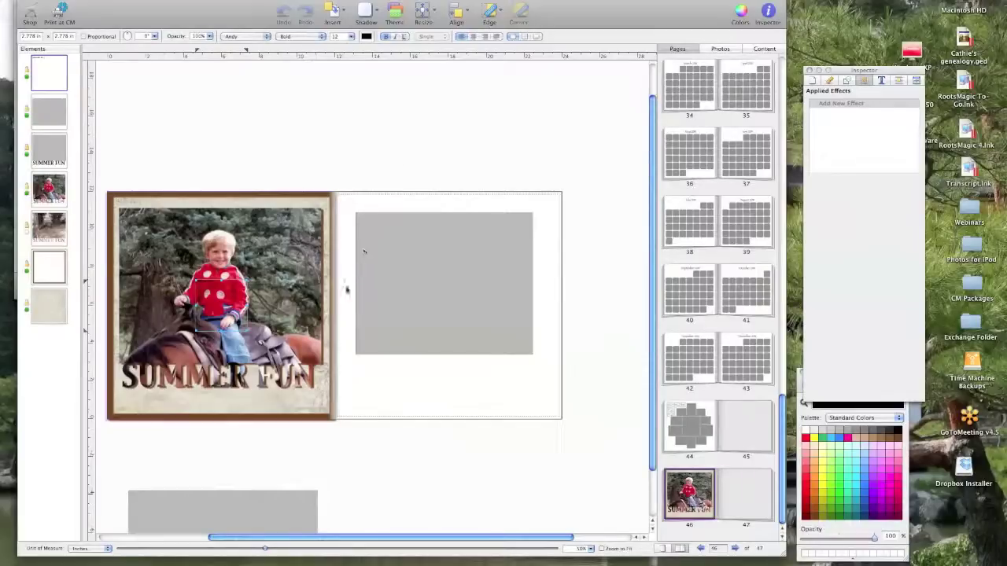
{"action": "left_click_drag", "start_coordinate": [367, 359], "coordinate": [532, 385]}
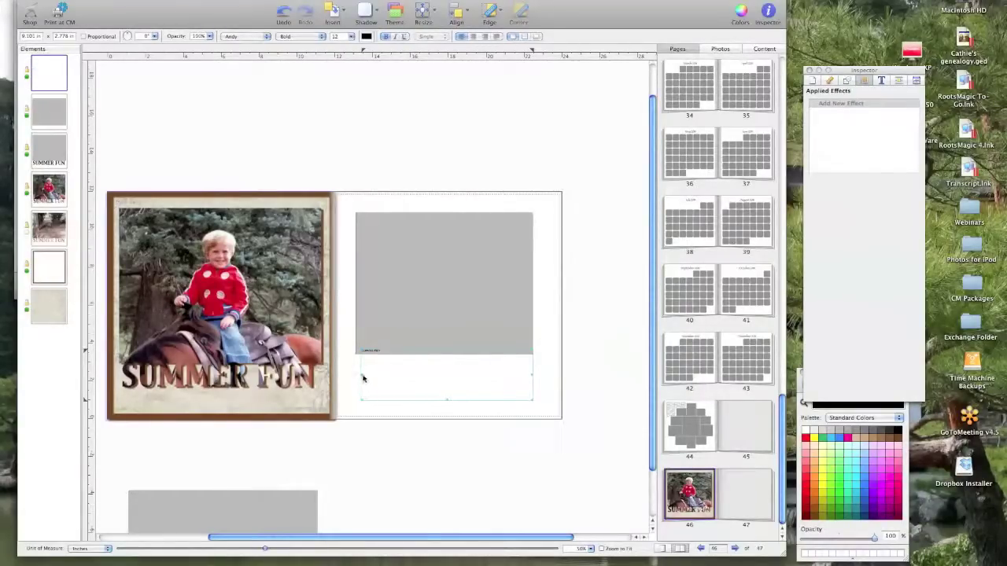
{"action": "left_click_drag", "start_coordinate": [362, 374], "coordinate": [355, 378]}
Change the "SUMMER FUN" title's font to Capitals.
{"action": "left_click", "coordinate": [881, 81]}
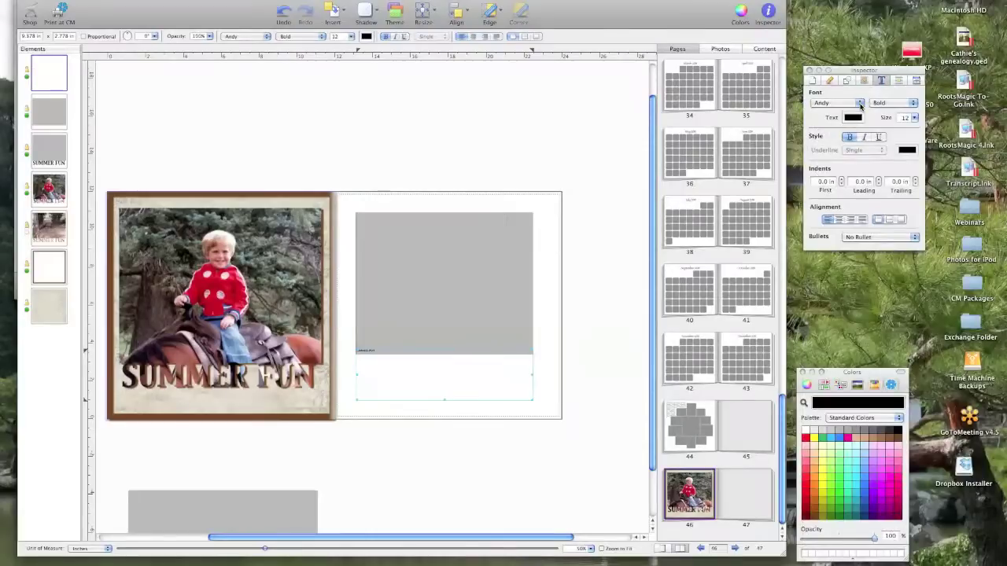
{"action": "left_click", "coordinate": [860, 105]}
{"action": "scroll", "coordinate": [849, 337], "scroll_direction": "down", "scroll_amount": 5}
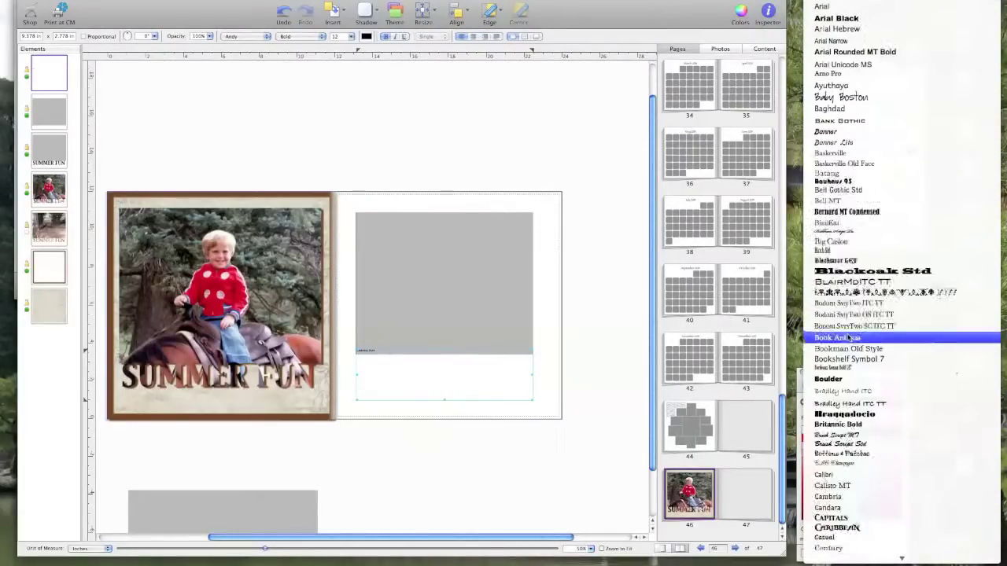
{"action": "scroll", "coordinate": [854, 338], "scroll_direction": "down", "scroll_amount": 10}
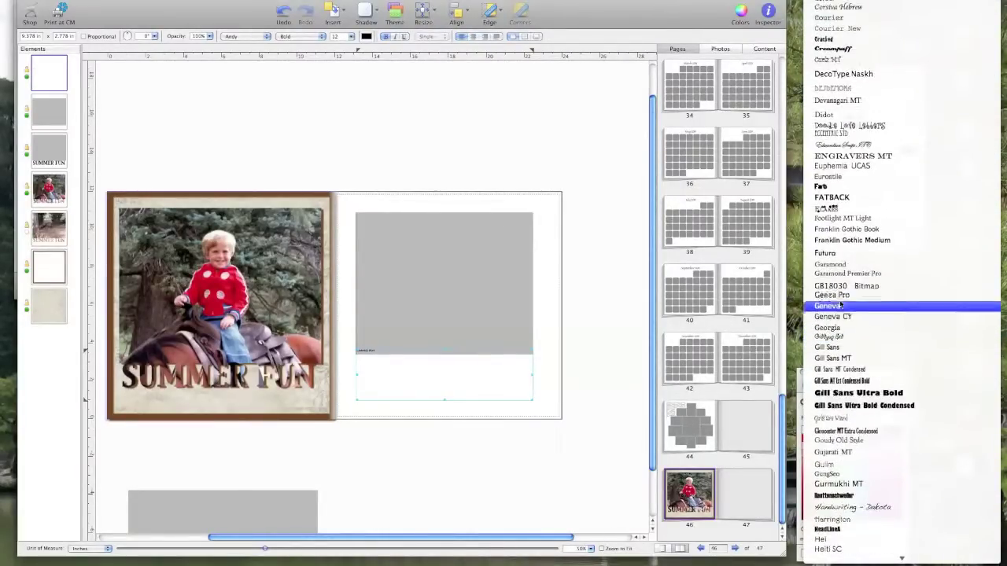
{"action": "scroll", "coordinate": [865, 272], "scroll_direction": "up", "scroll_amount": 8}
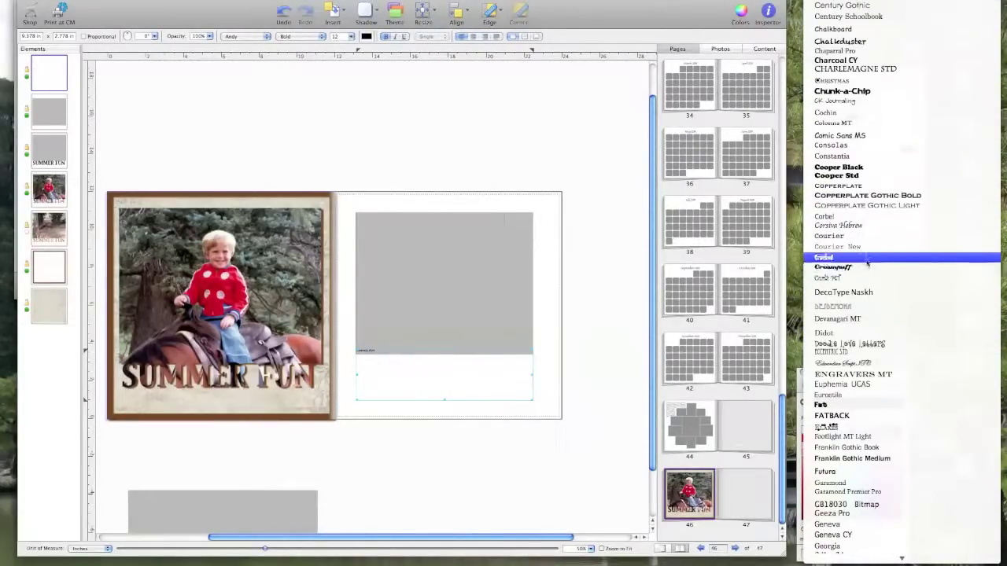
{"action": "scroll", "coordinate": [867, 259], "scroll_direction": "up", "scroll_amount": 5}
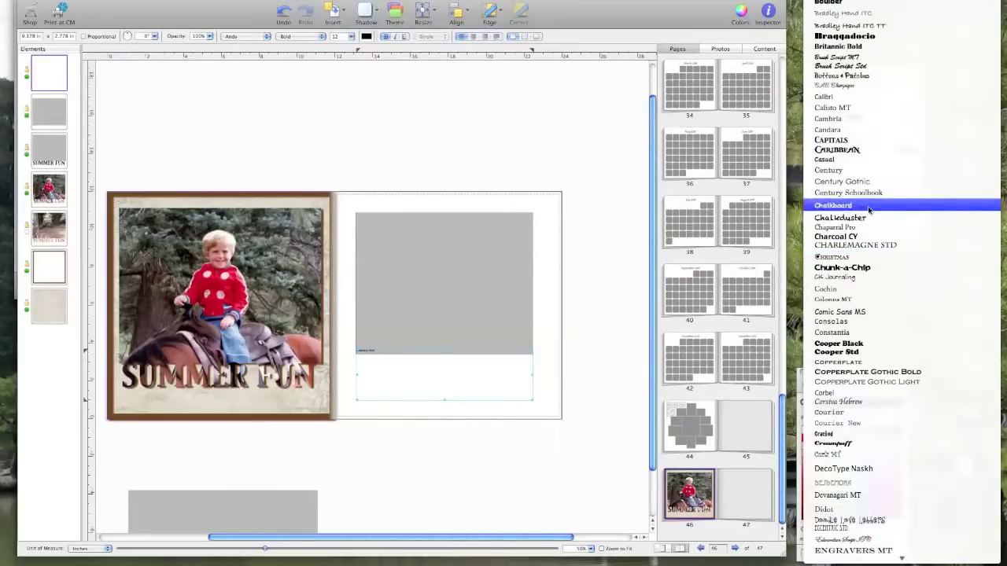
{"action": "left_click", "coordinate": [855, 145]}
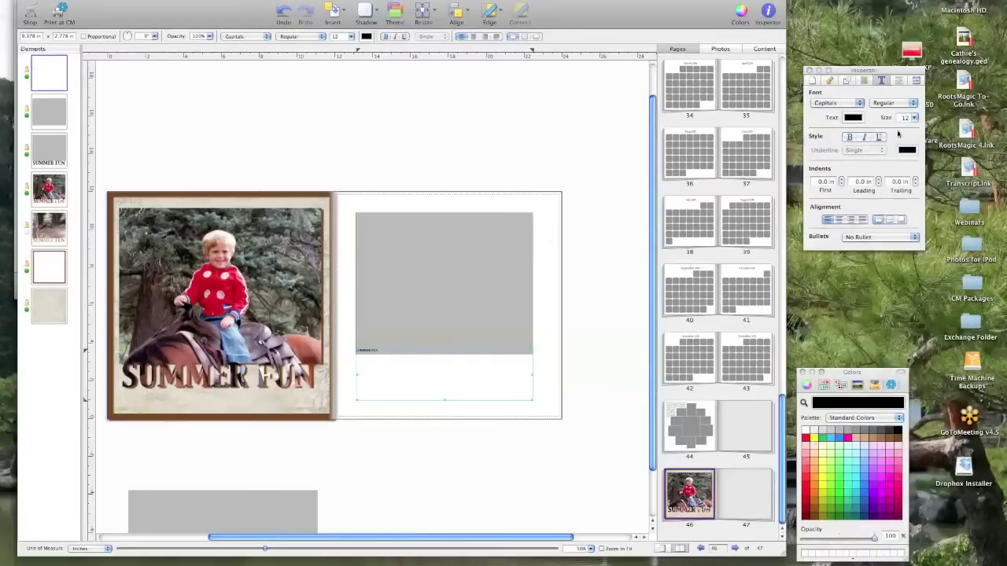
Set the title's font size to 100 and adjust its box to about 9.8 in wide, keeping the text on one line.
{"action": "left_click", "coordinate": [905, 117]}
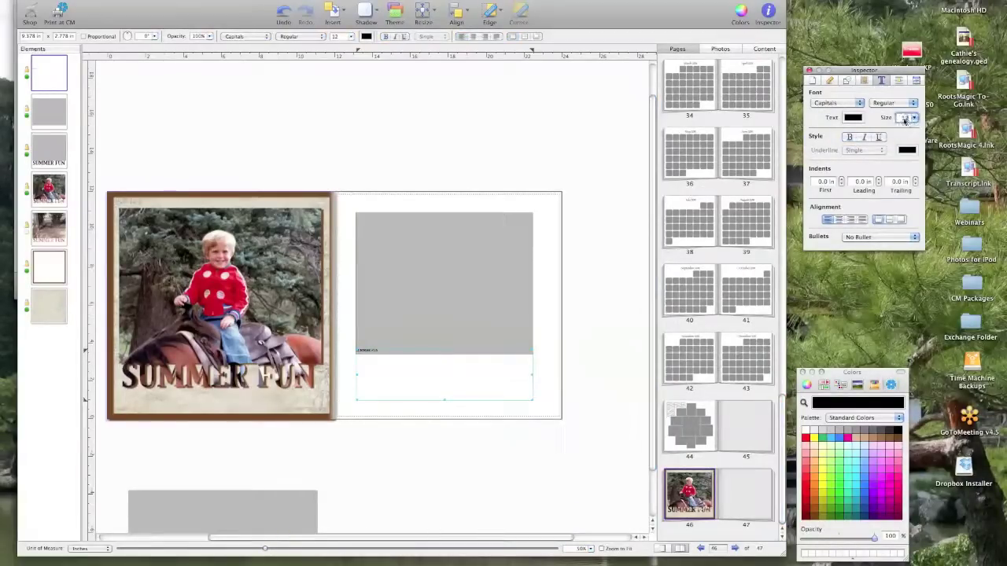
{"action": "type", "text": "100"}
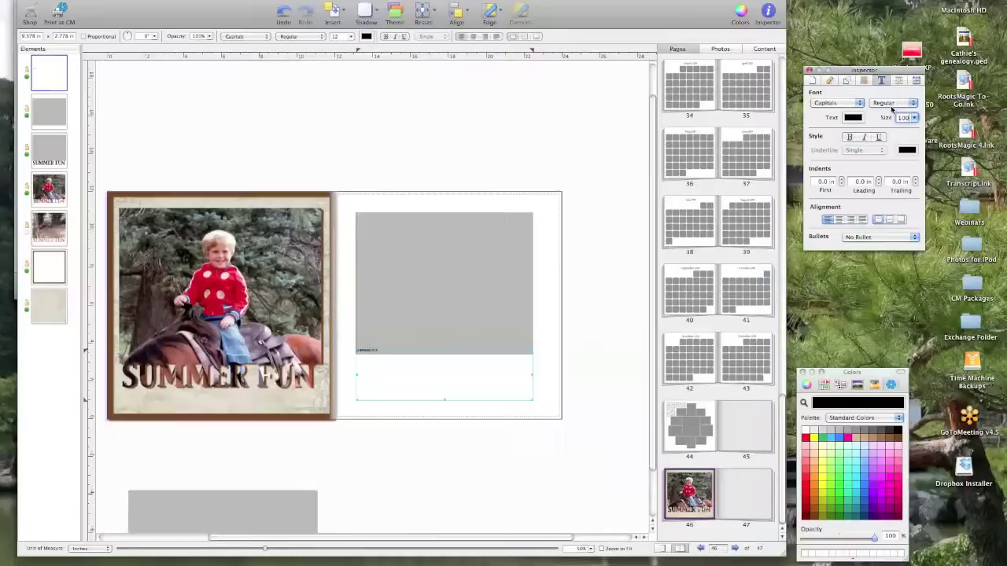
{"action": "left_click", "coordinate": [577, 356]}
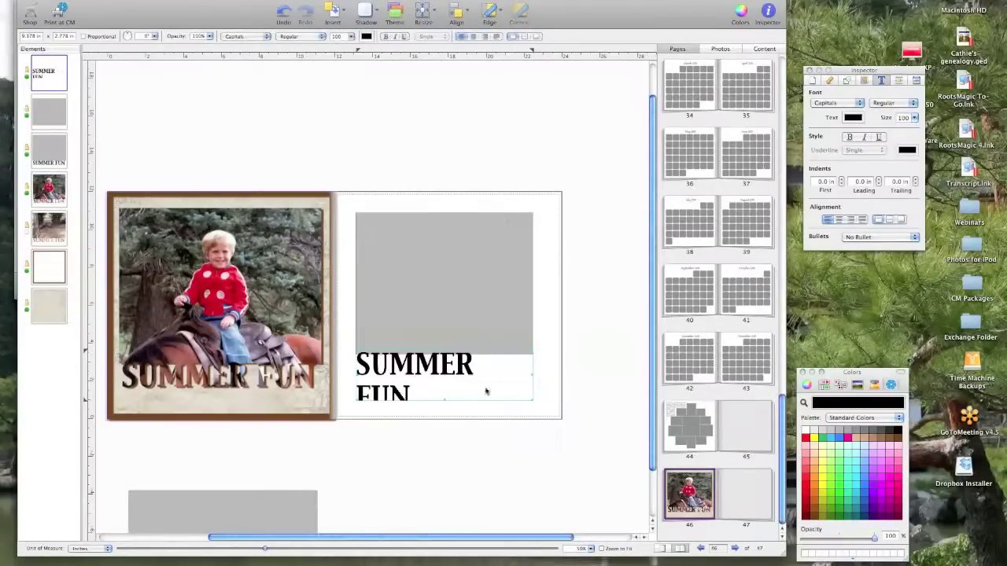
{"action": "left_click_drag", "start_coordinate": [532, 378], "coordinate": [540, 377]}
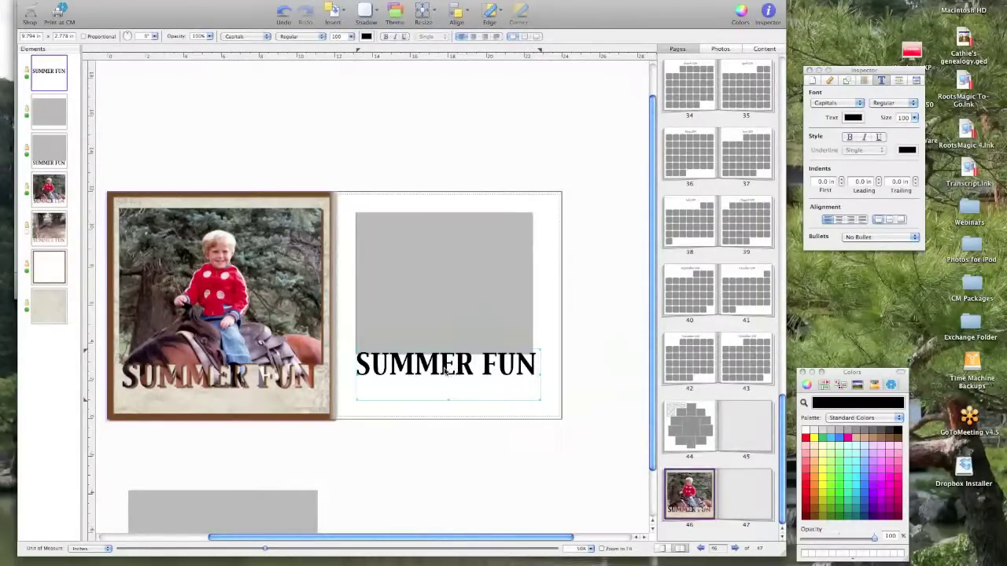
{"action": "left_click_drag", "start_coordinate": [446, 370], "coordinate": [442, 371]}
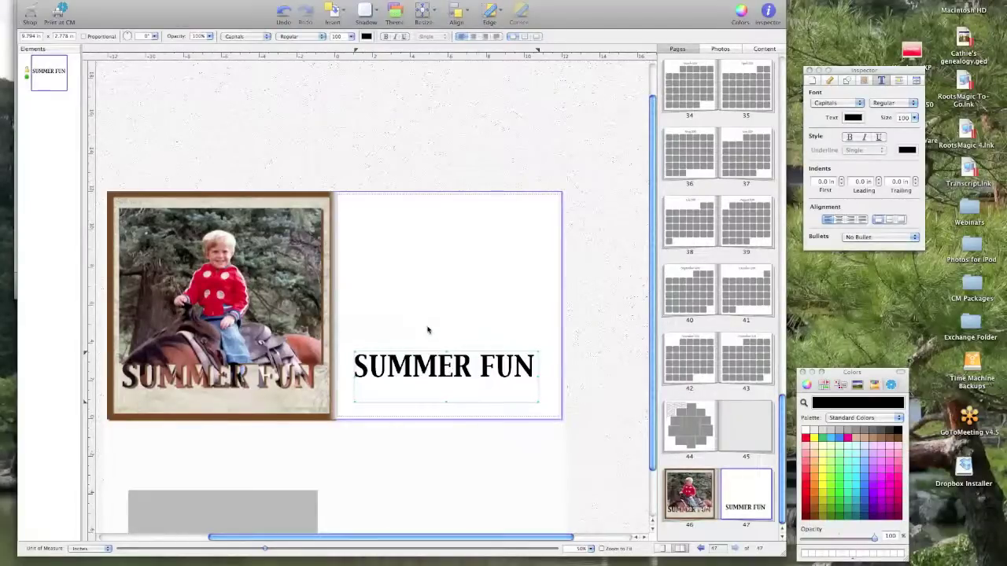
Insert another empty photo box above the title on page 47 and enlarge it to about 8.5 × 6.8 in.
{"action": "left_click", "coordinate": [447, 264]}
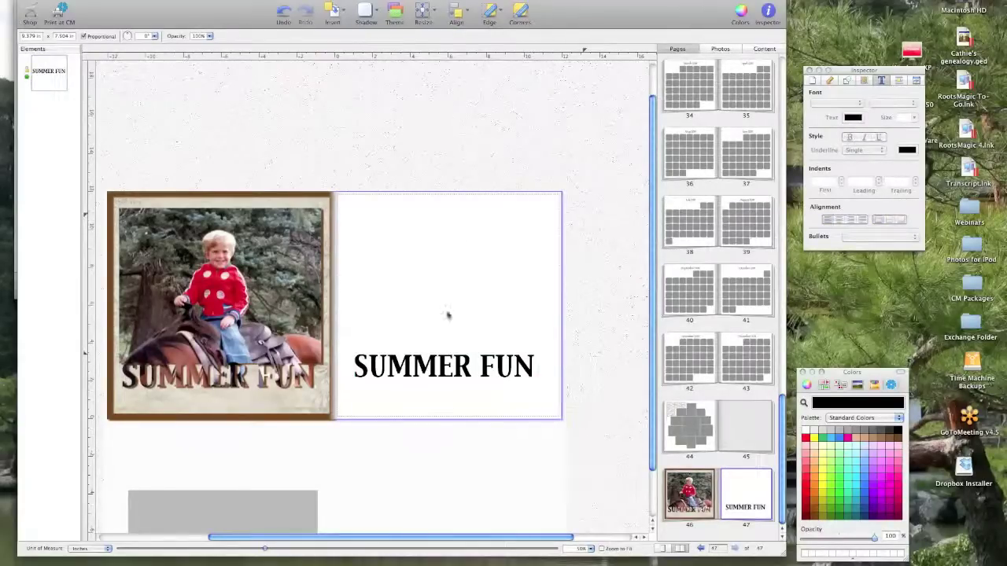
{"action": "left_click", "coordinate": [377, 13]}
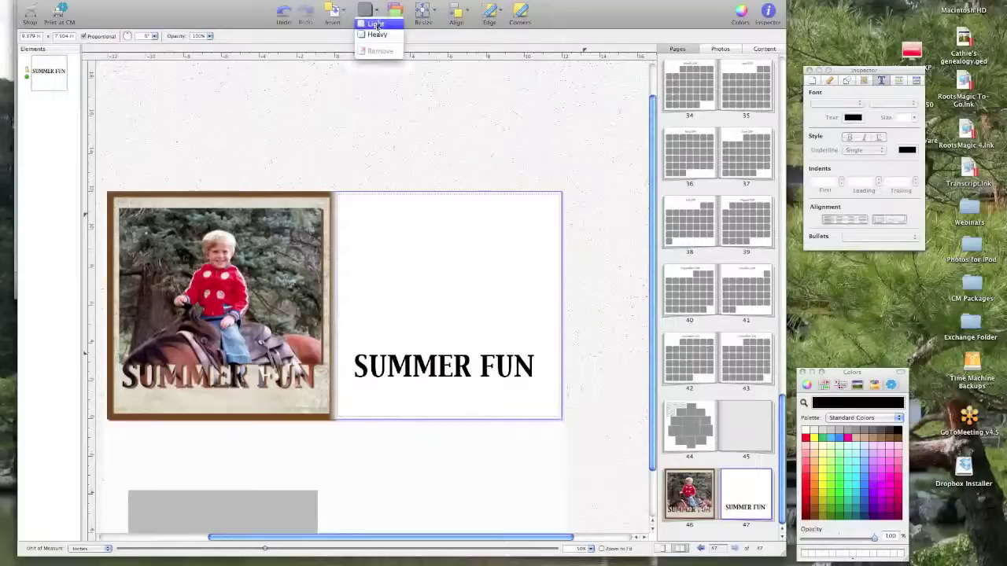
{"action": "left_click", "coordinate": [344, 11]}
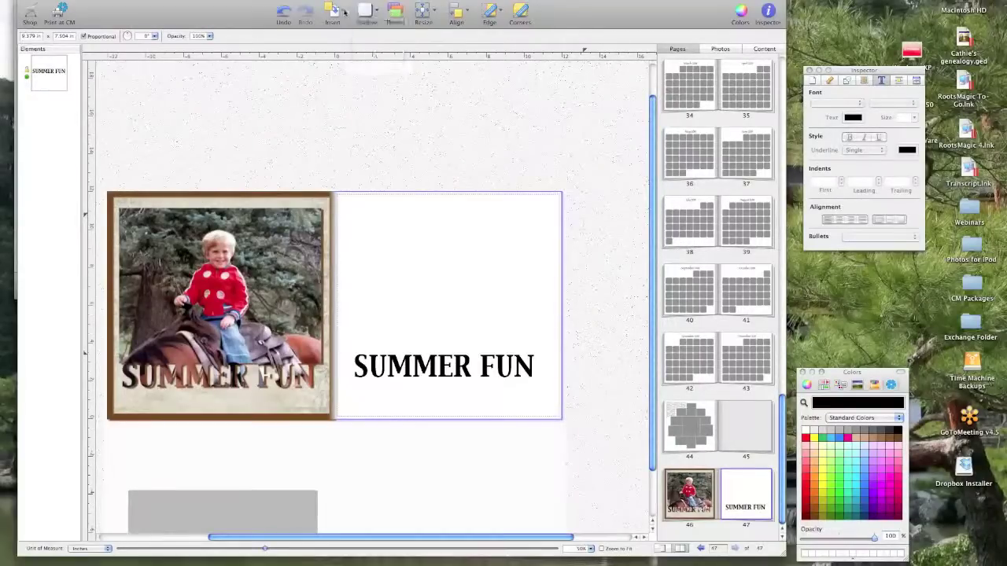
{"action": "left_click", "coordinate": [344, 11]}
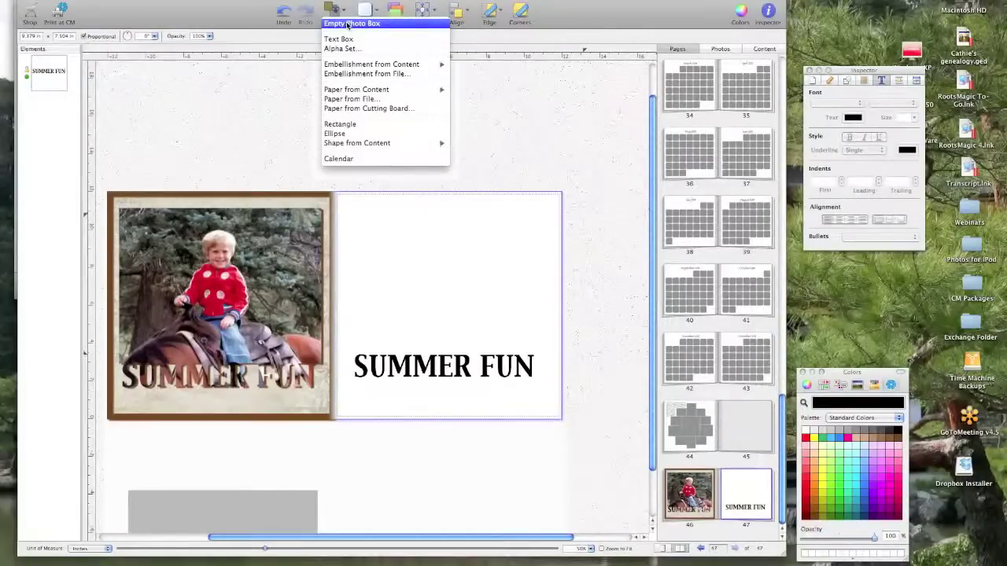
{"action": "left_click", "coordinate": [347, 23]}
{"action": "left_click_drag", "start_coordinate": [438, 317], "coordinate": [367, 259]}
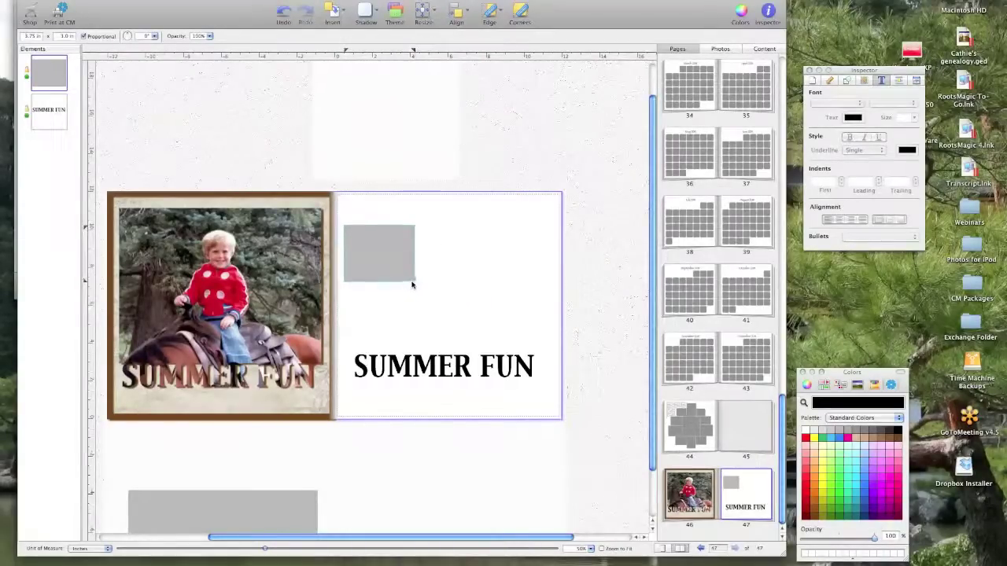
{"action": "left_click_drag", "start_coordinate": [413, 282], "coordinate": [506, 324]}
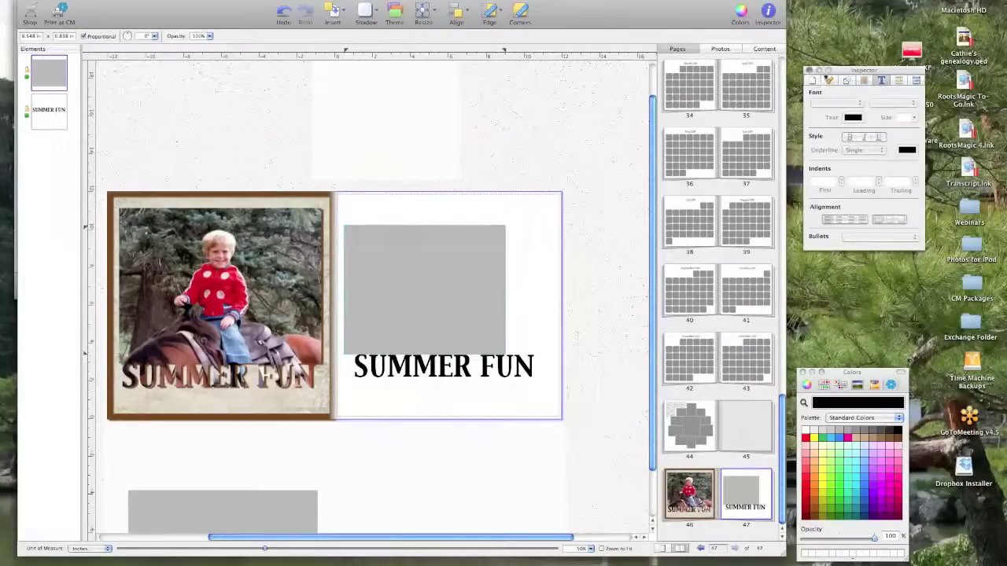
Turn off Maintain proportions for the new photo box and widen it to about 9.9 in to span the title.
{"action": "left_click", "coordinate": [830, 81]}
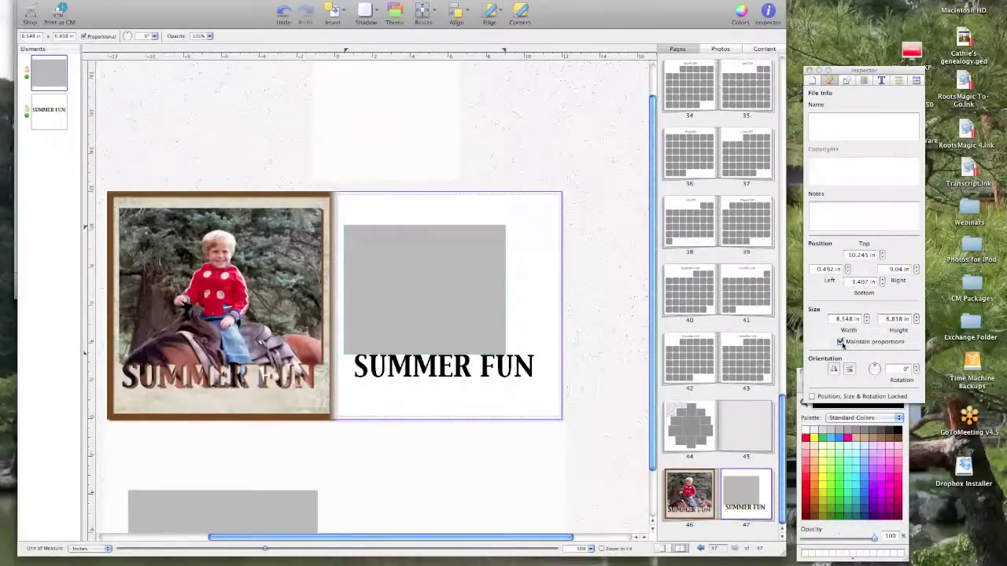
{"action": "left_click", "coordinate": [840, 343]}
{"action": "left_click_drag", "start_coordinate": [505, 294], "coordinate": [480, 299]}
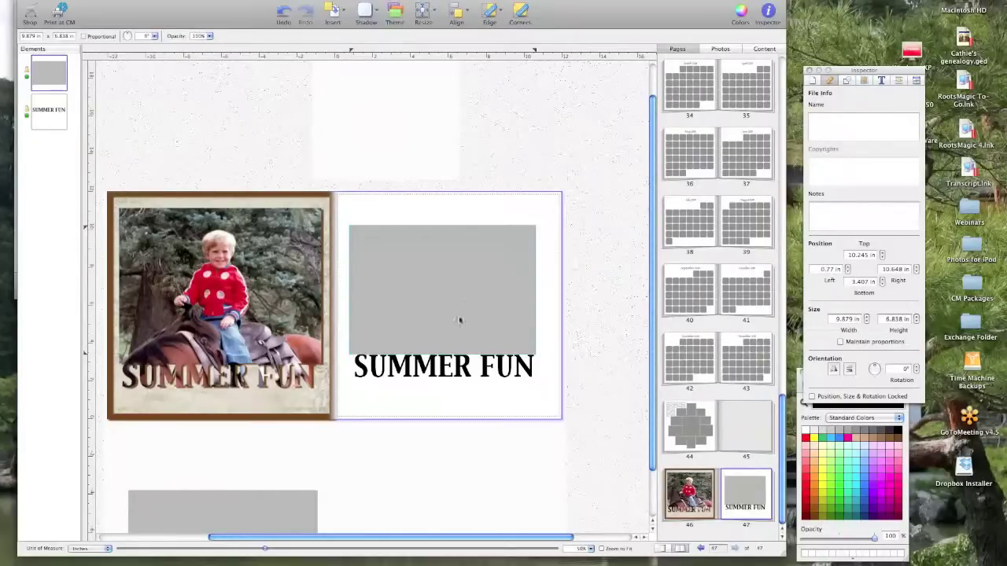
Group the photo box and the "SUMMER FUN" title on page 47 into one element.
{"action": "left_click", "coordinate": [430, 368]}
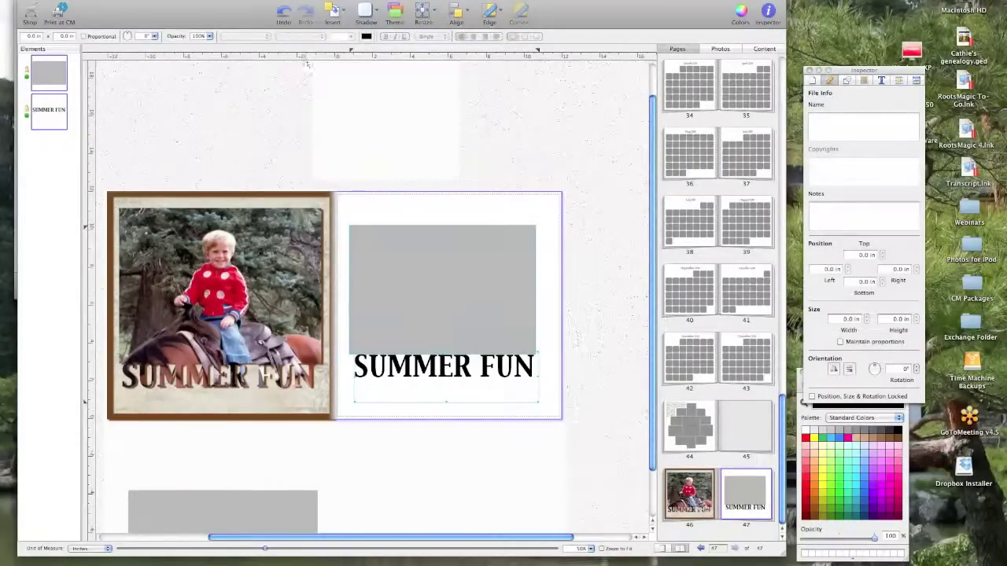
{"action": "left_click", "coordinate": [235, 1]}
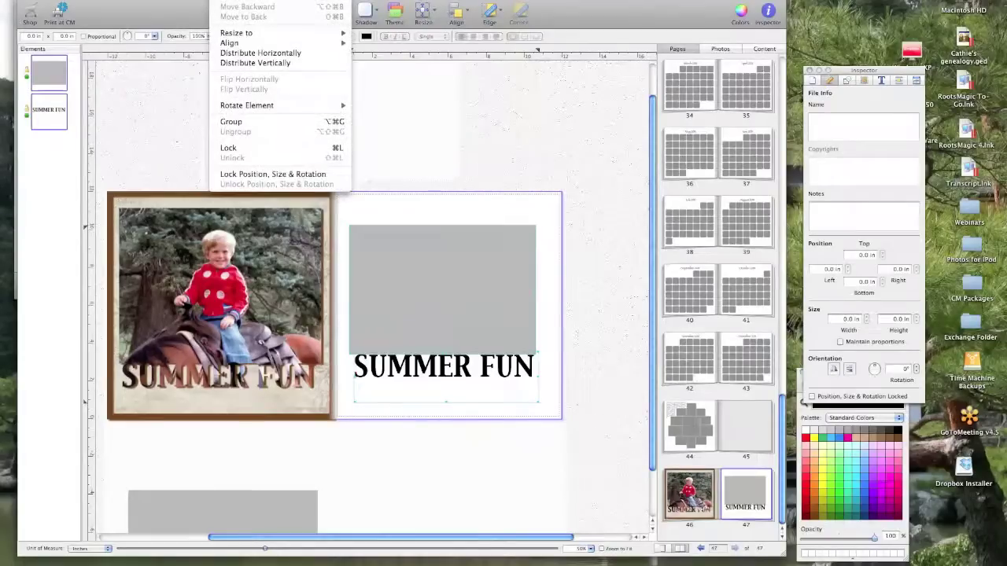
{"action": "left_click", "coordinate": [253, 126]}
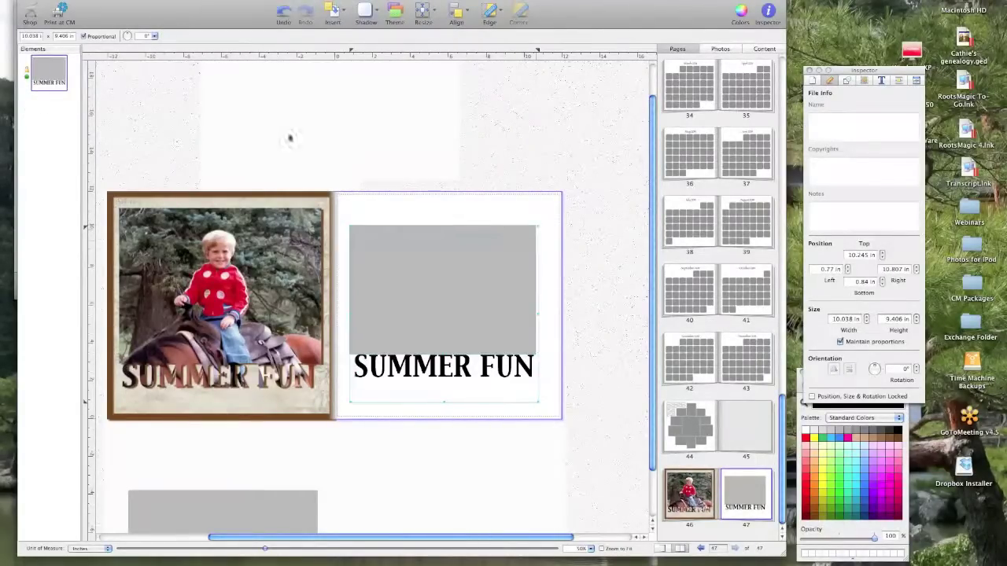
{"action": "left_click", "coordinate": [236, 0]}
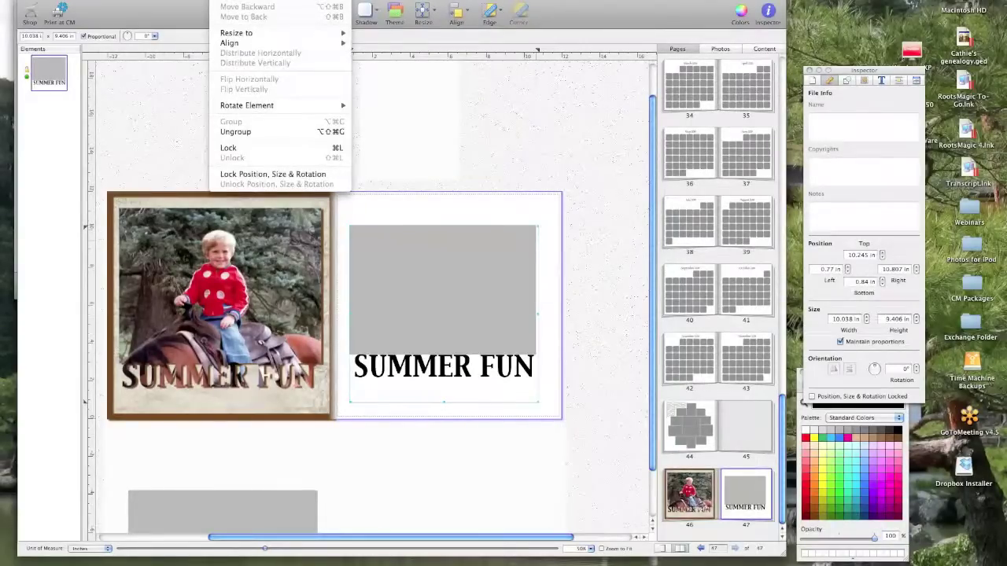
Flatten the grouped photo box and "SUMMER FUN" title on page 47 and move the element up until its top sits at about 11.08 in.
{"action": "mouse_move", "coordinate": [260, 1]}
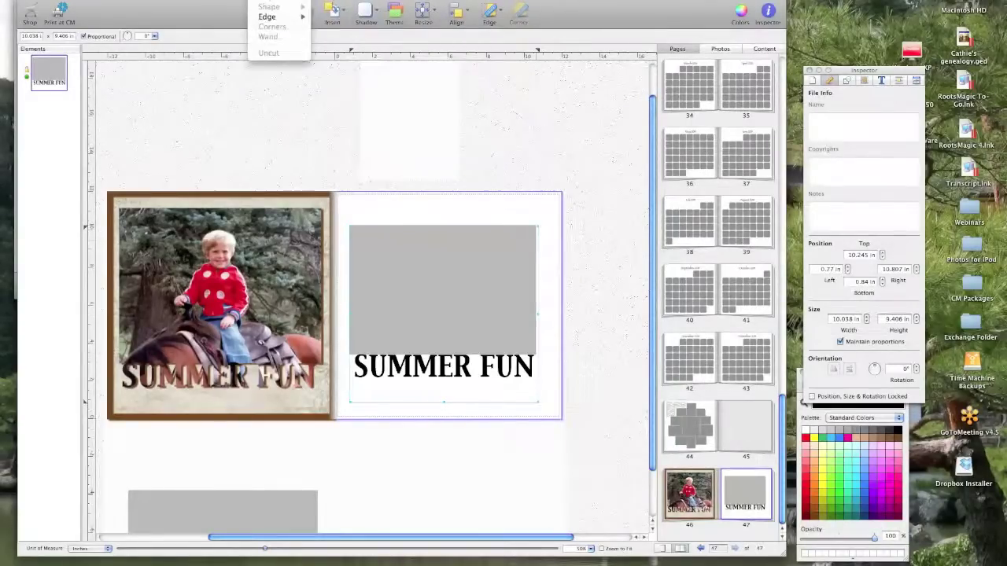
{"action": "right_click", "coordinate": [395, 286]}
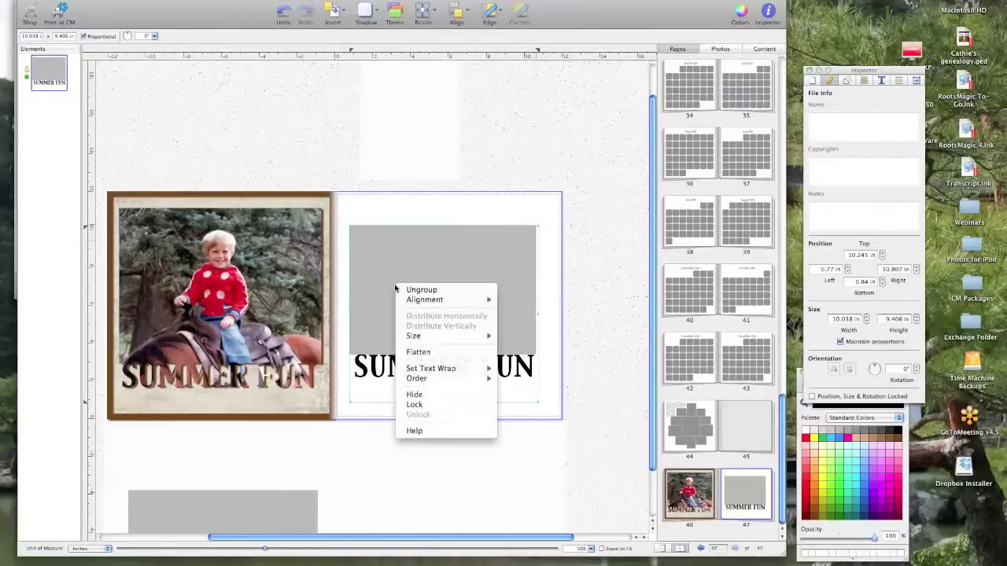
{"action": "left_click", "coordinate": [428, 353]}
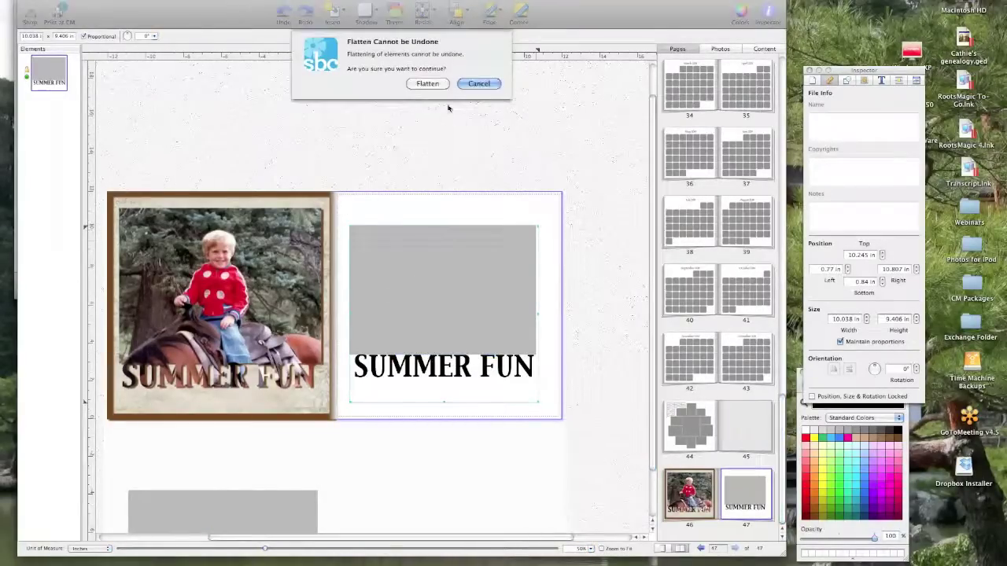
{"action": "left_click", "coordinate": [426, 84]}
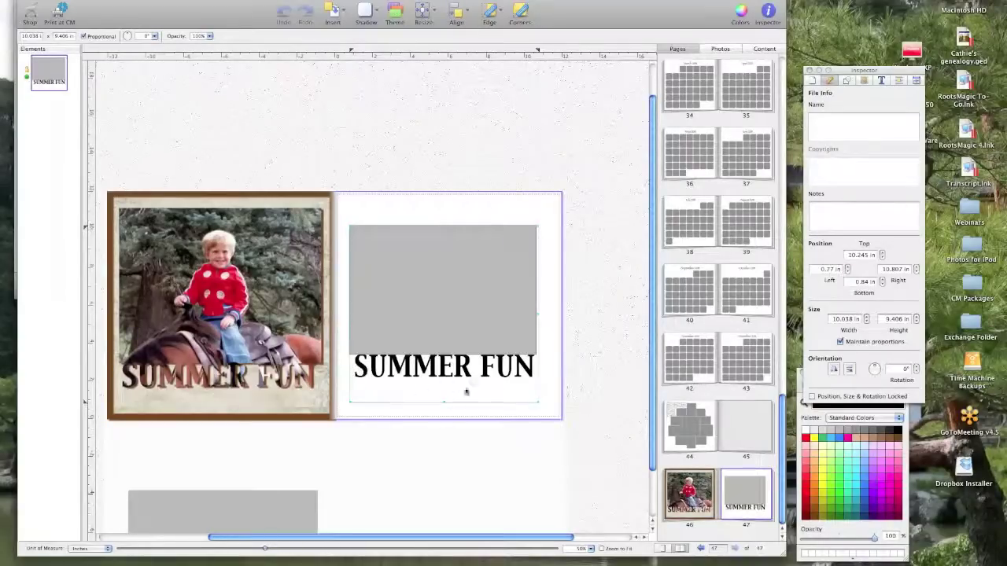
{"action": "left_click_drag", "start_coordinate": [467, 388], "coordinate": [396, 388]}
{"action": "left_click_drag", "start_coordinate": [412, 311], "coordinate": [481, 292]}
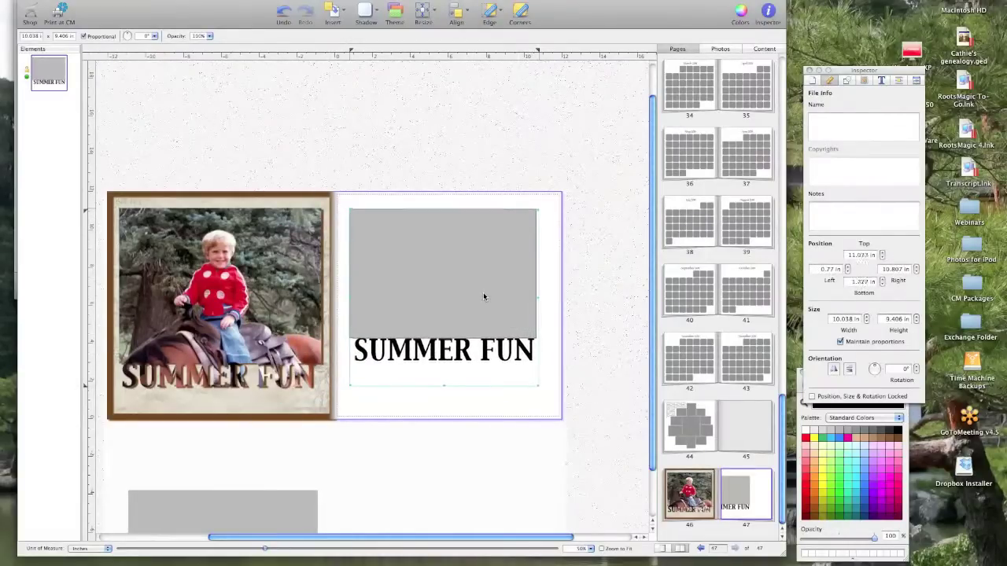
Use the Wand cutter with "Erase the shaded area" to remove the blank white area around the title in the flattened element.
{"action": "left_click", "coordinate": [264, 0]}
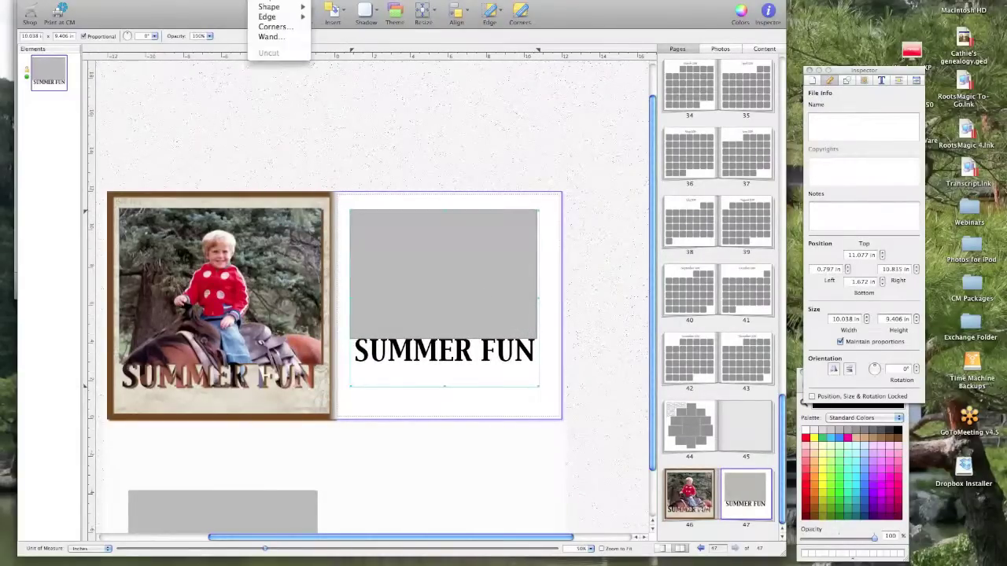
{"action": "left_click", "coordinate": [268, 37]}
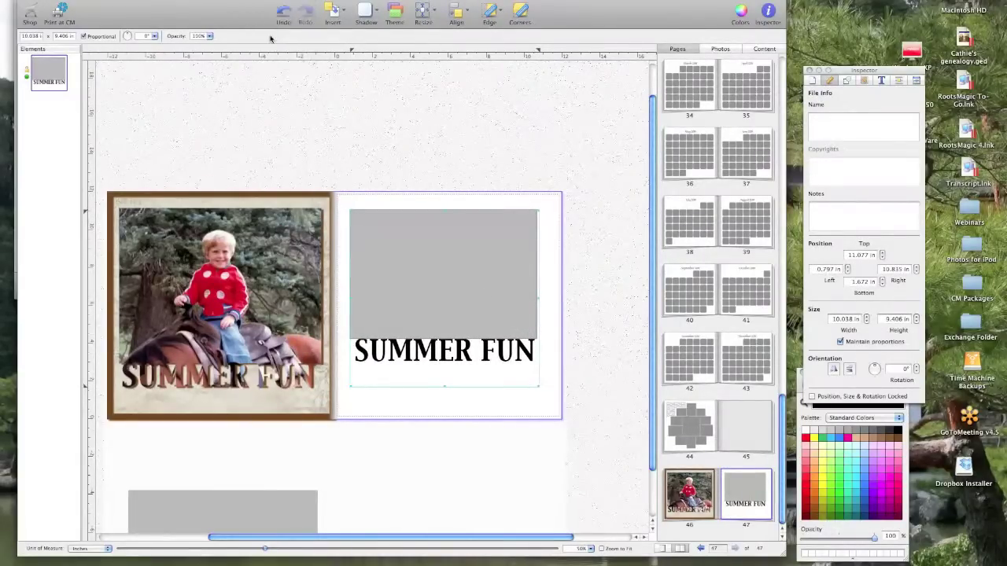
{"action": "left_click", "coordinate": [384, 375]}
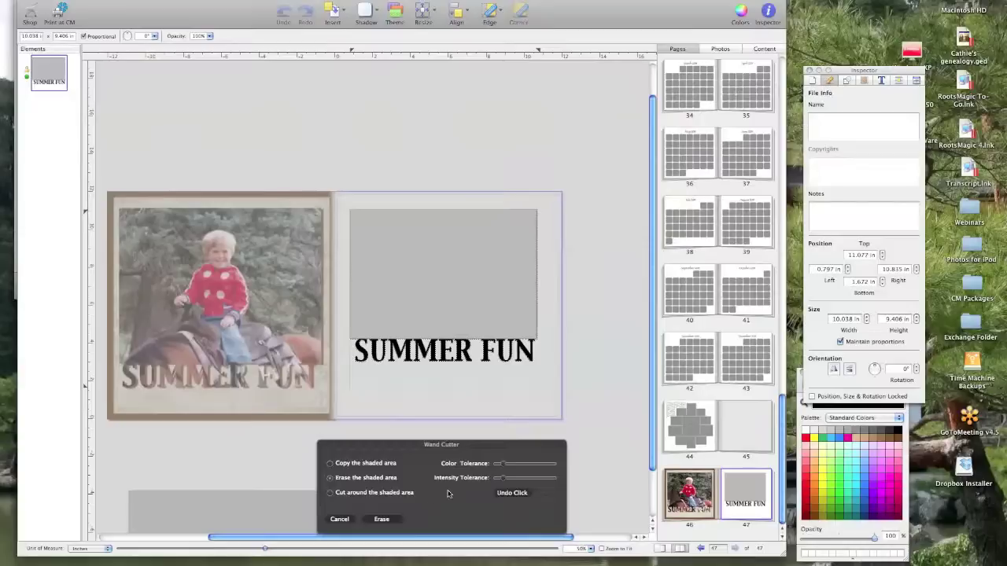
{"action": "left_click", "coordinate": [384, 520]}
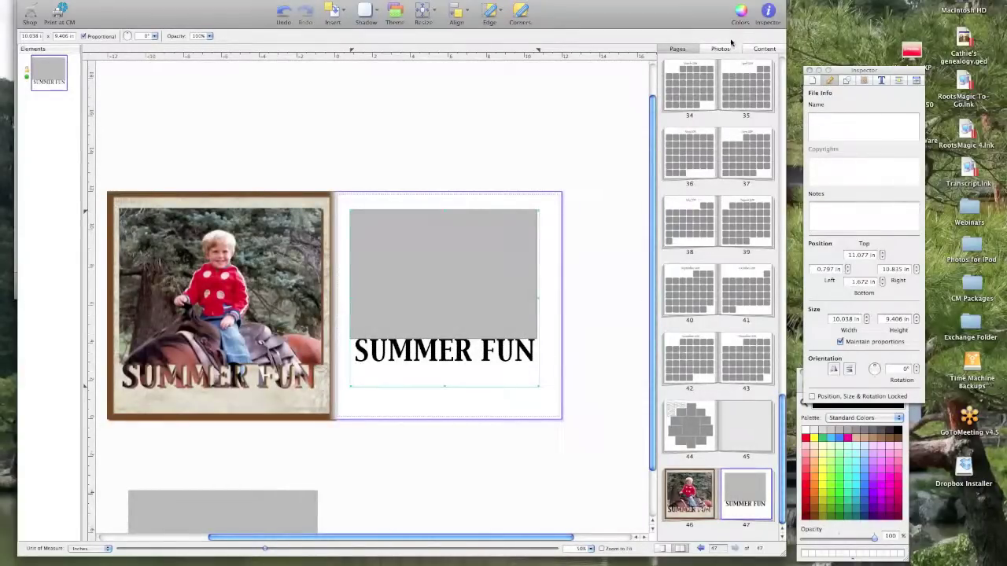
Fill the flattened photo-and-title shape on page 47 with the iPhoto picture of the couple eating in front of pumpkins.
{"action": "left_click", "coordinate": [721, 49]}
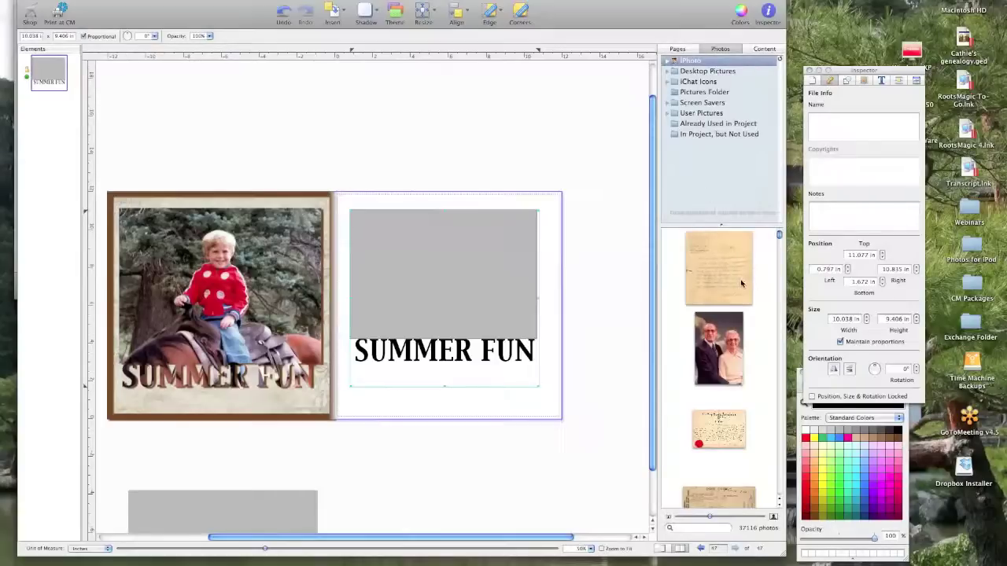
{"action": "mouse_move", "coordinate": [780, 236]}
{"action": "left_mouse_down"}
{"action": "mouse_move", "coordinate": [778, 292]}
{"action": "mouse_move", "coordinate": [779, 254]}
{"action": "left_mouse_up"}
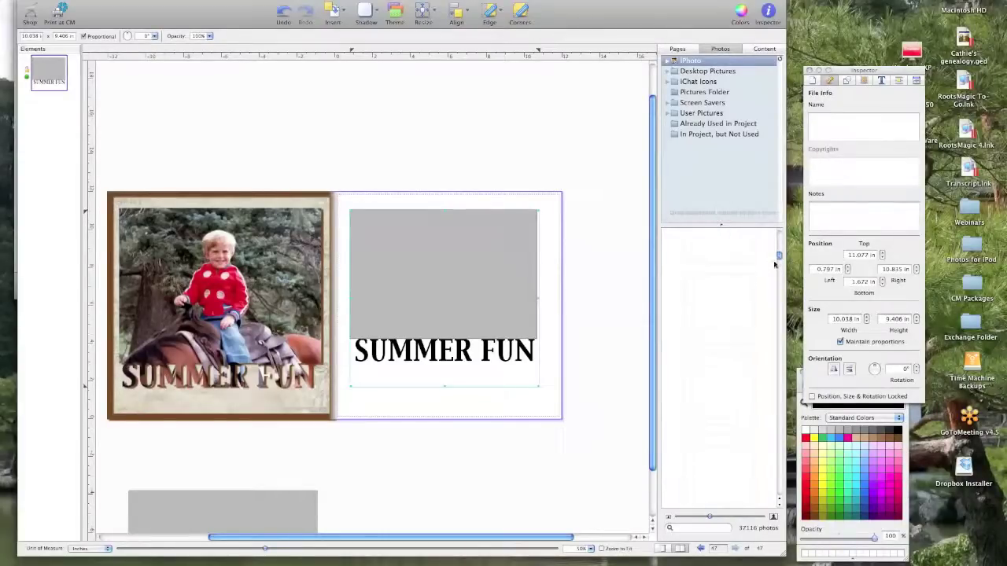
{"action": "left_click_drag", "start_coordinate": [778, 258], "coordinate": [778, 234]}
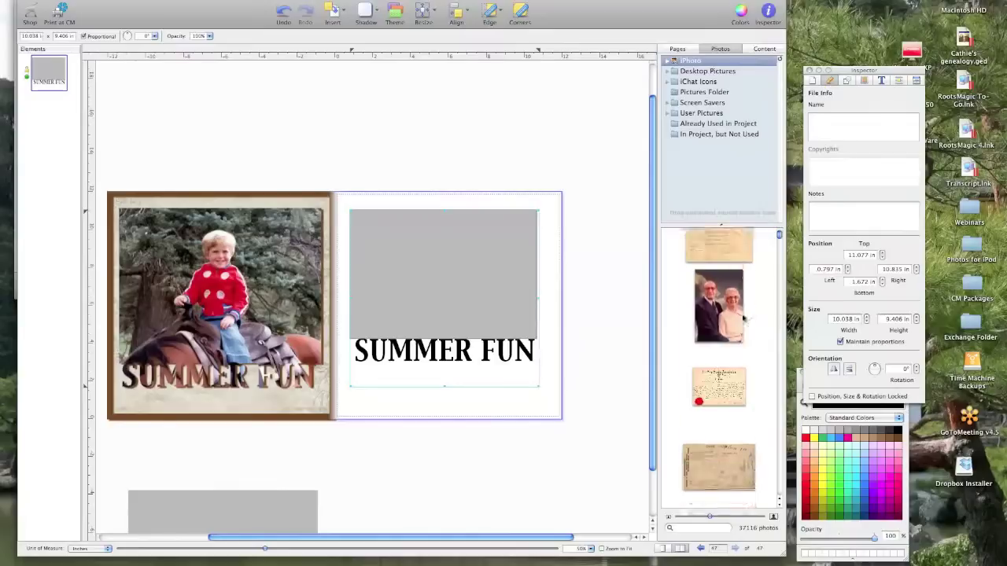
{"action": "scroll", "coordinate": [742, 318], "scroll_direction": "down", "scroll_amount": 15}
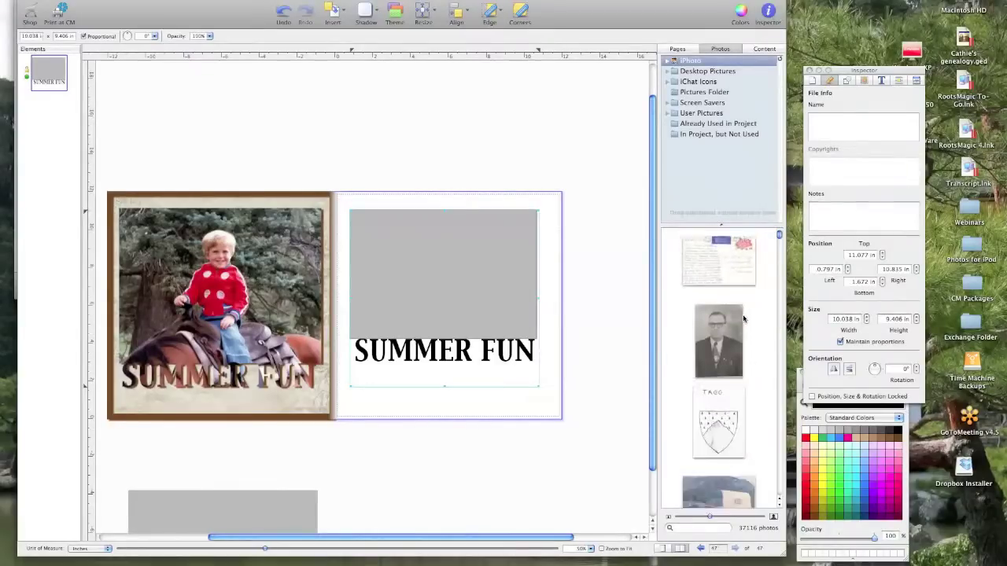
{"action": "scroll", "coordinate": [742, 317], "scroll_direction": "down", "scroll_amount": 15}
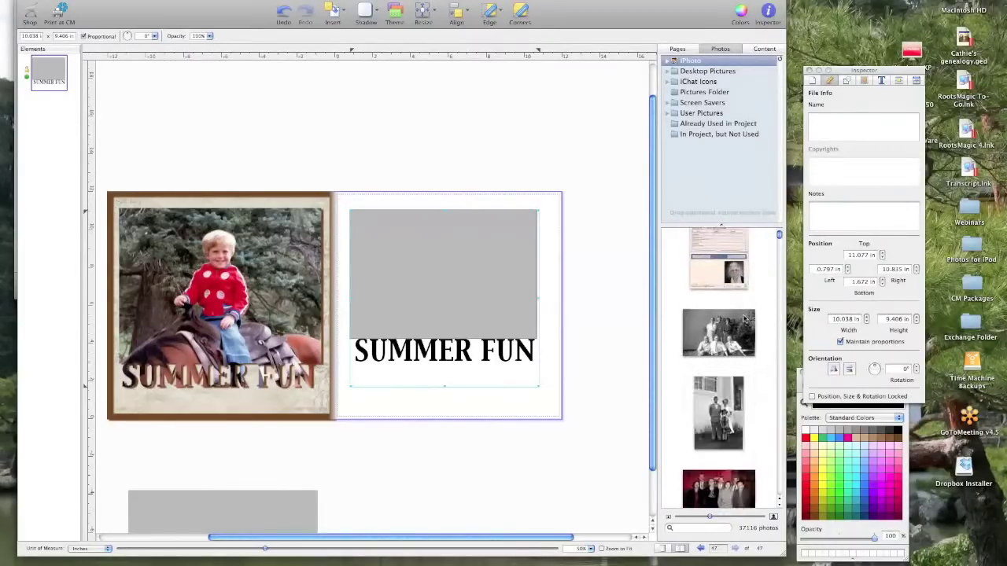
{"action": "scroll", "coordinate": [744, 318], "scroll_direction": "down", "scroll_amount": 12}
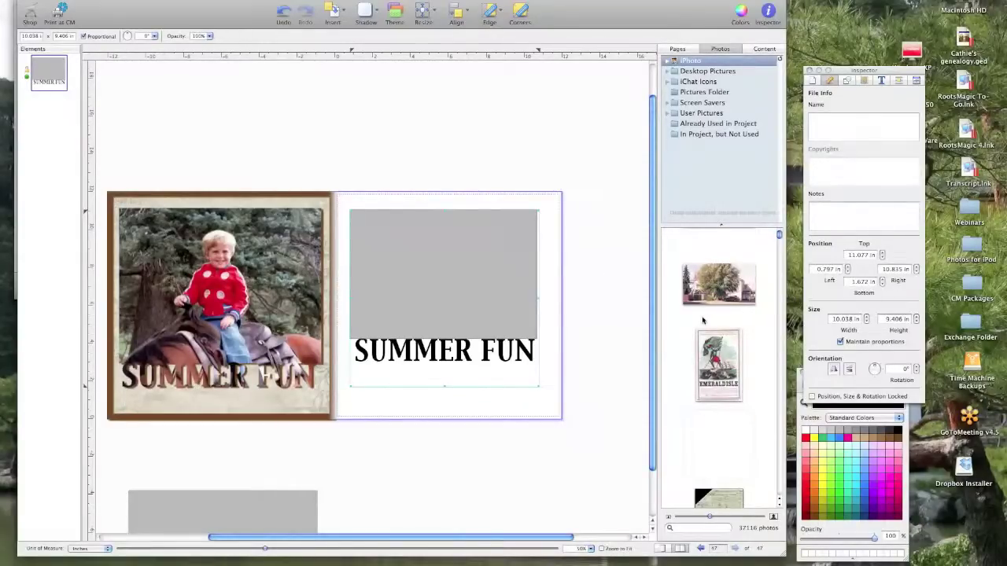
{"action": "scroll", "coordinate": [752, 352], "scroll_direction": "down", "scroll_amount": 5}
{"action": "scroll", "coordinate": [753, 356], "scroll_direction": "down", "scroll_amount": 10}
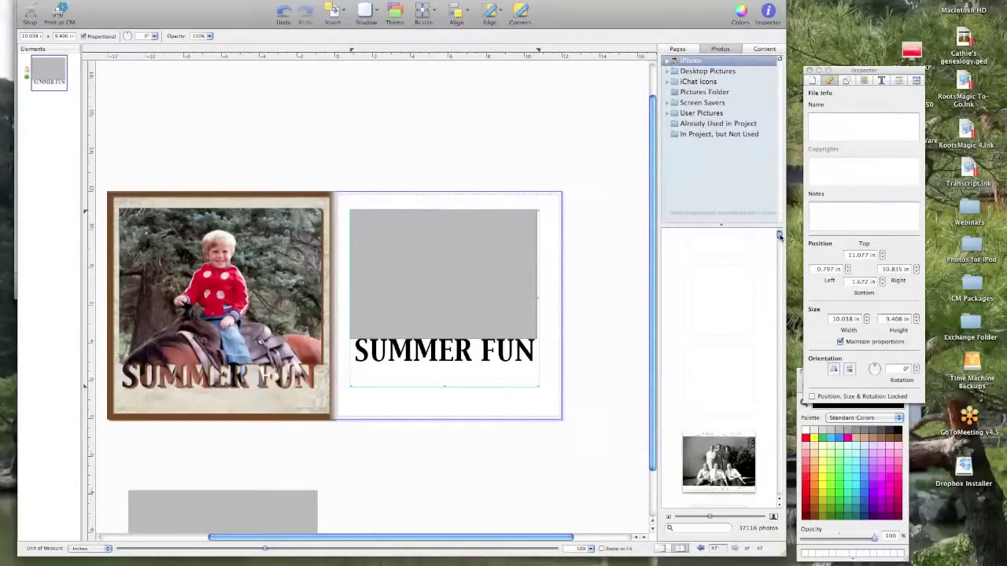
{"action": "left_click_drag", "start_coordinate": [778, 236], "coordinate": [780, 259]}
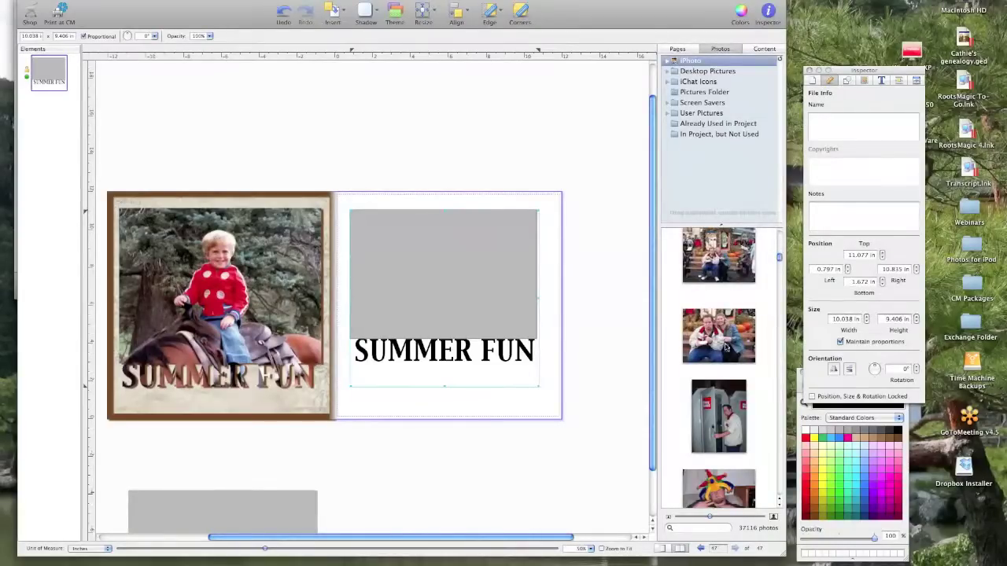
{"action": "left_click", "coordinate": [725, 343]}
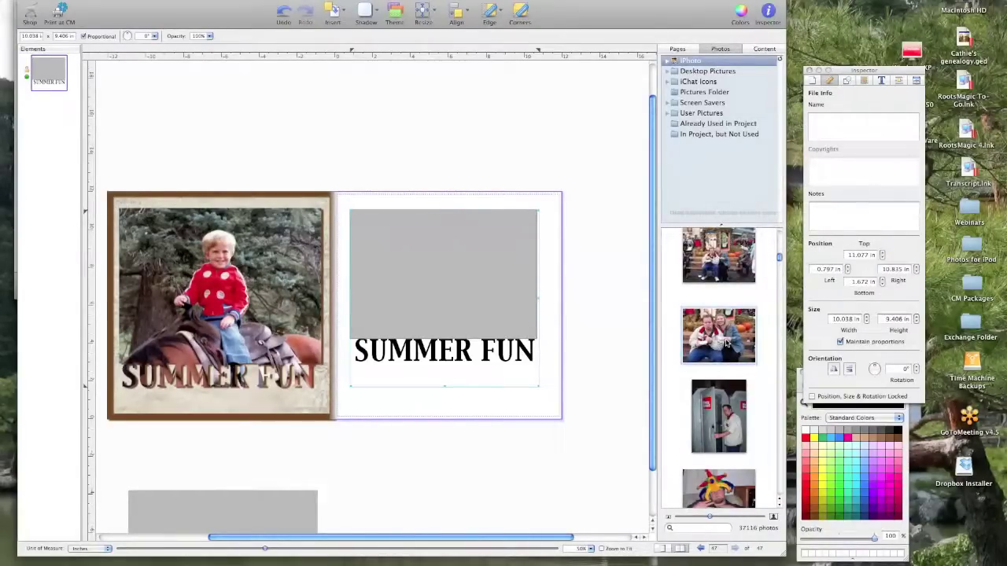
{"action": "left_click_drag", "start_coordinate": [727, 343], "coordinate": [471, 297]}
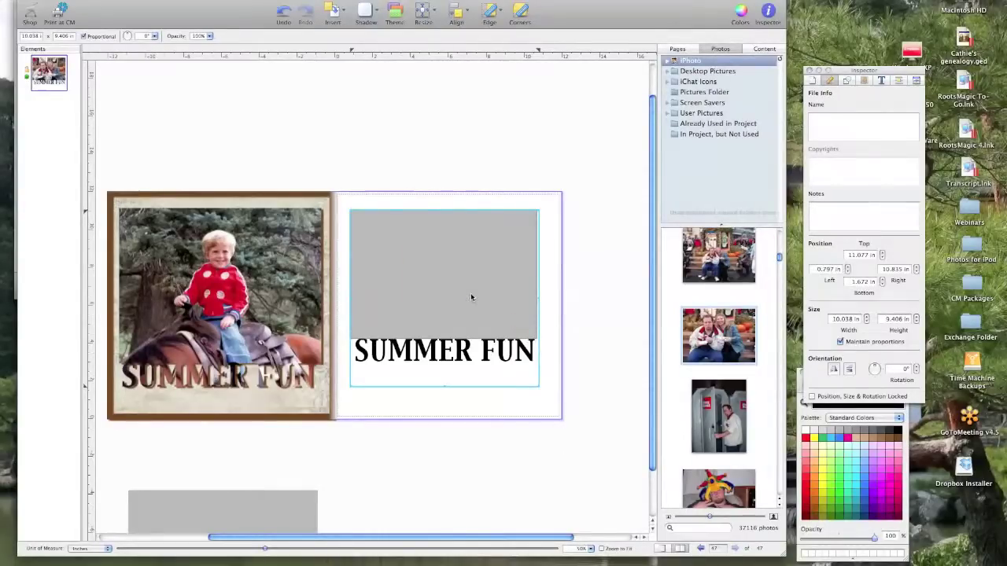
Apply a Heavy shadow to the photo-filled "SUMMER FUN" element on page 47.
{"action": "left_click", "coordinate": [763, 49]}
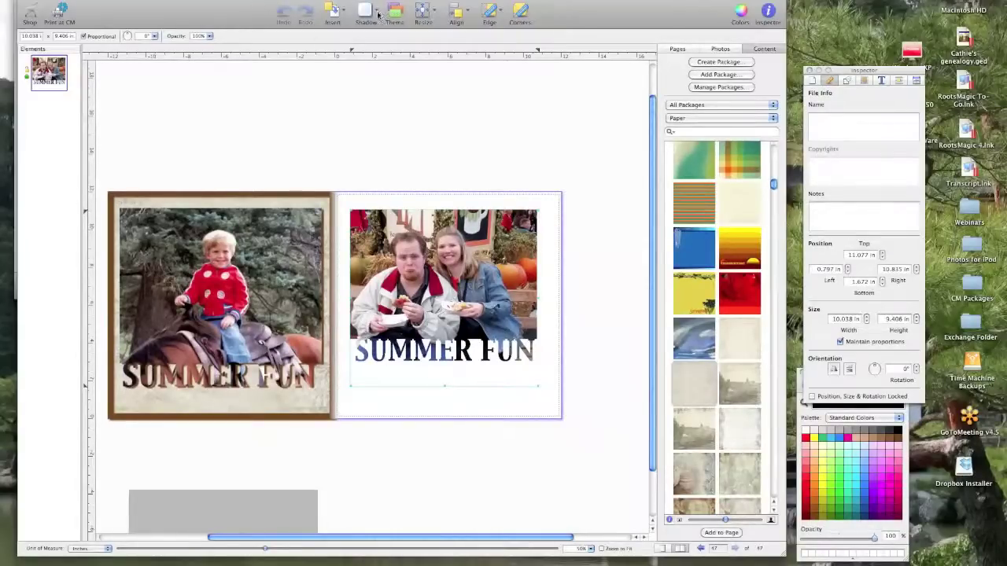
{"action": "left_click", "coordinate": [376, 13]}
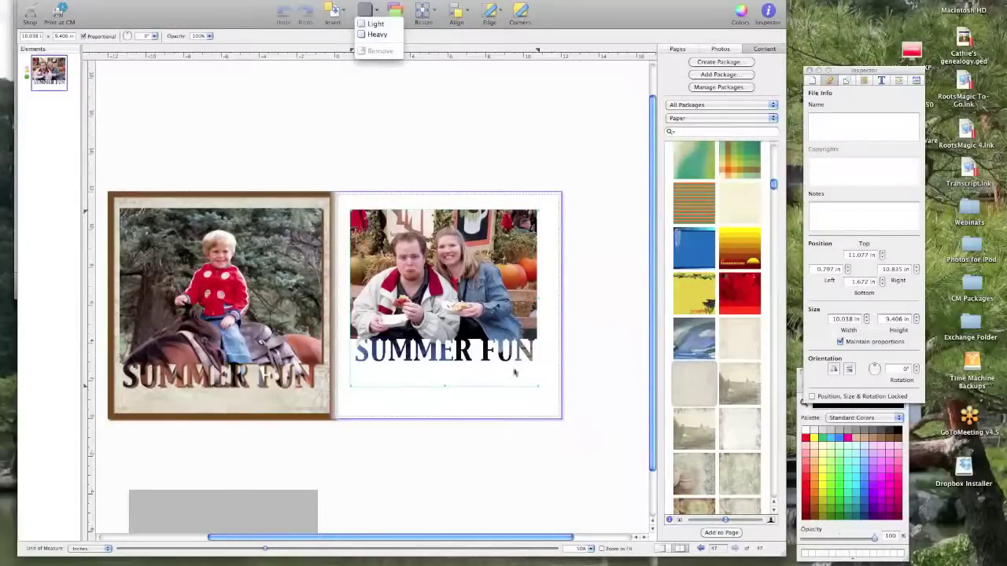
{"action": "key", "text": "Up"}
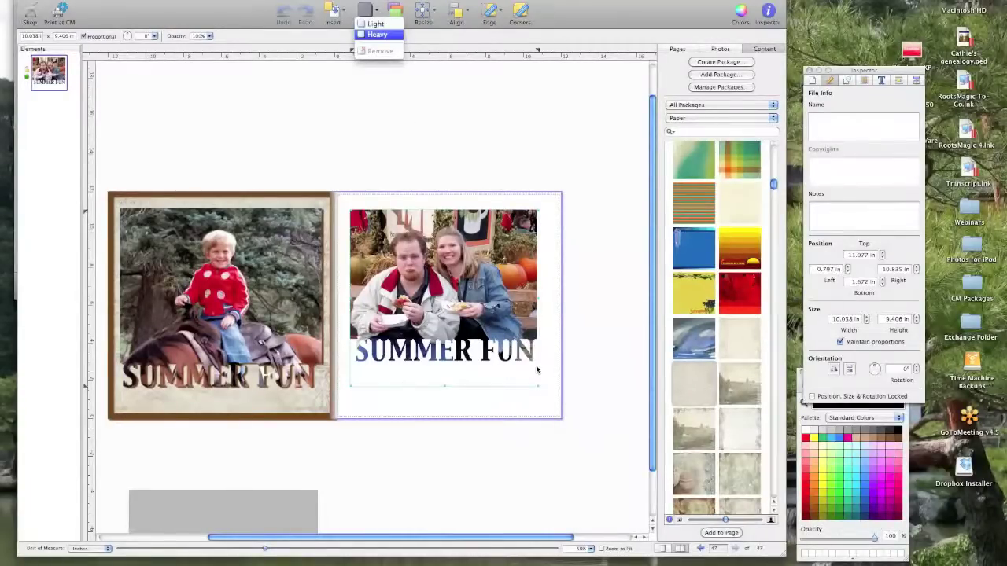
{"action": "key", "text": "Return"}
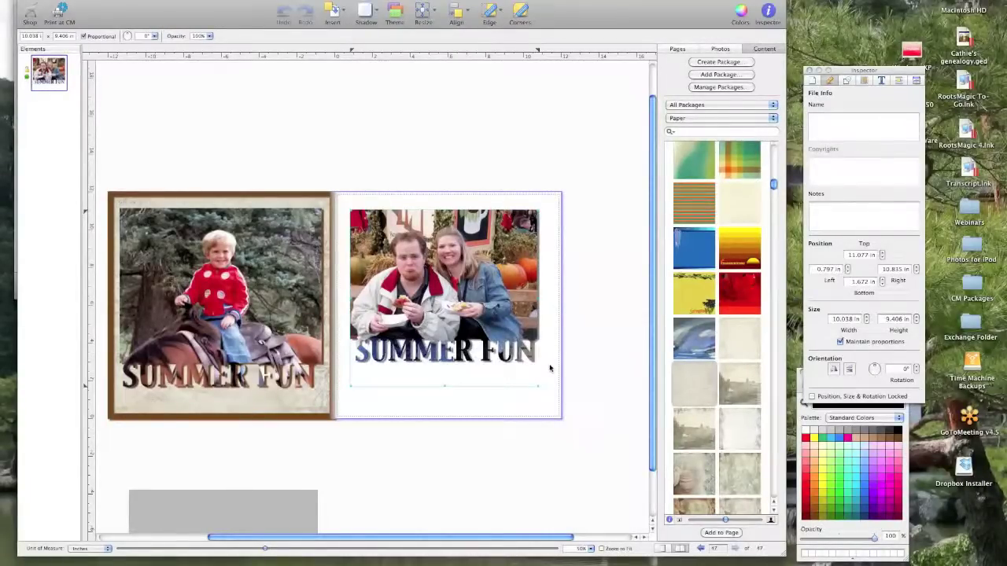
Add the solid orange Fabulous Paper 29 as a 12 × 12 in background on page 47 and send it behind the photo-title element.
{"action": "left_click", "coordinate": [580, 318]}
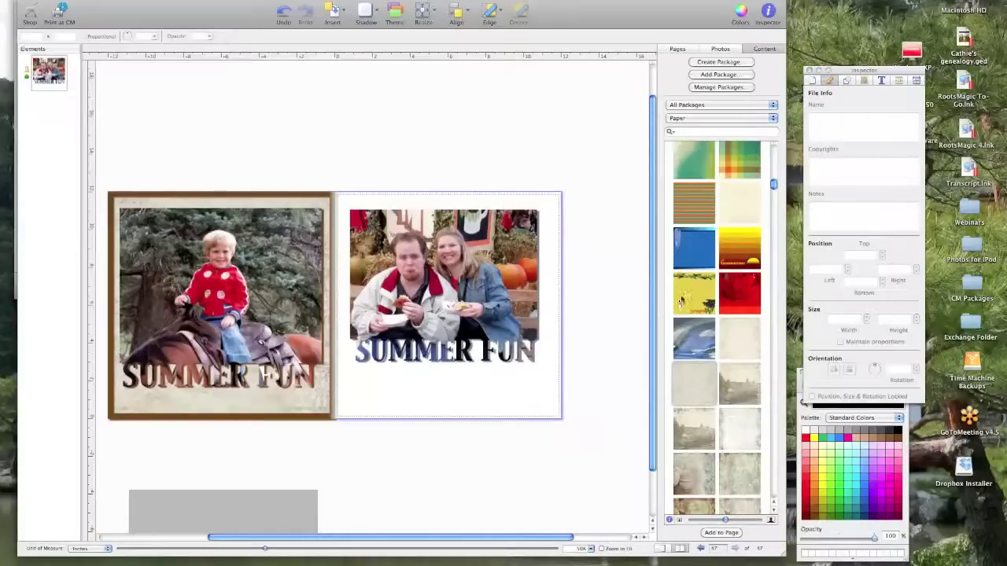
{"action": "scroll", "coordinate": [734, 211], "scroll_direction": "down", "scroll_amount": 5}
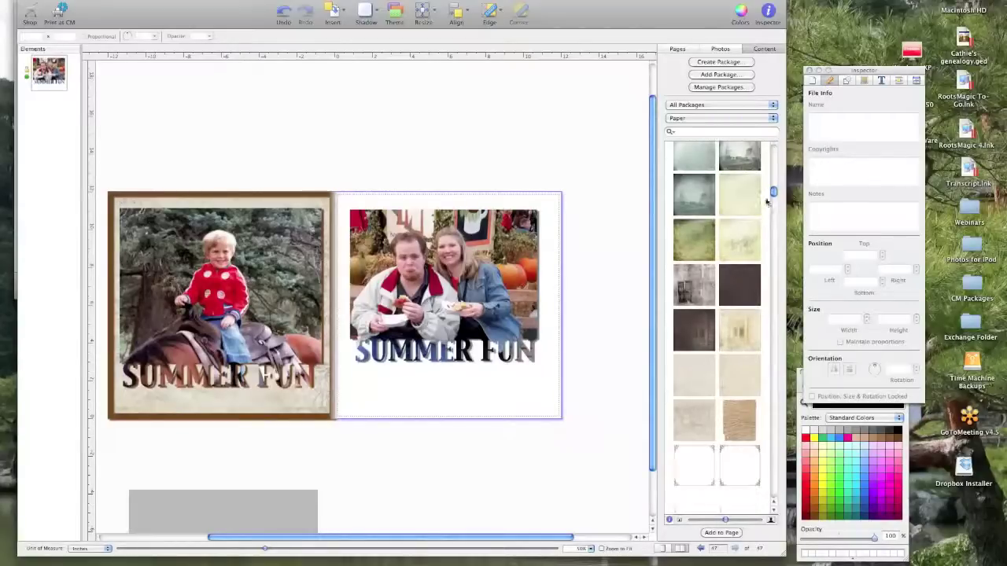
{"action": "left_click_drag", "start_coordinate": [773, 195], "coordinate": [773, 212]}
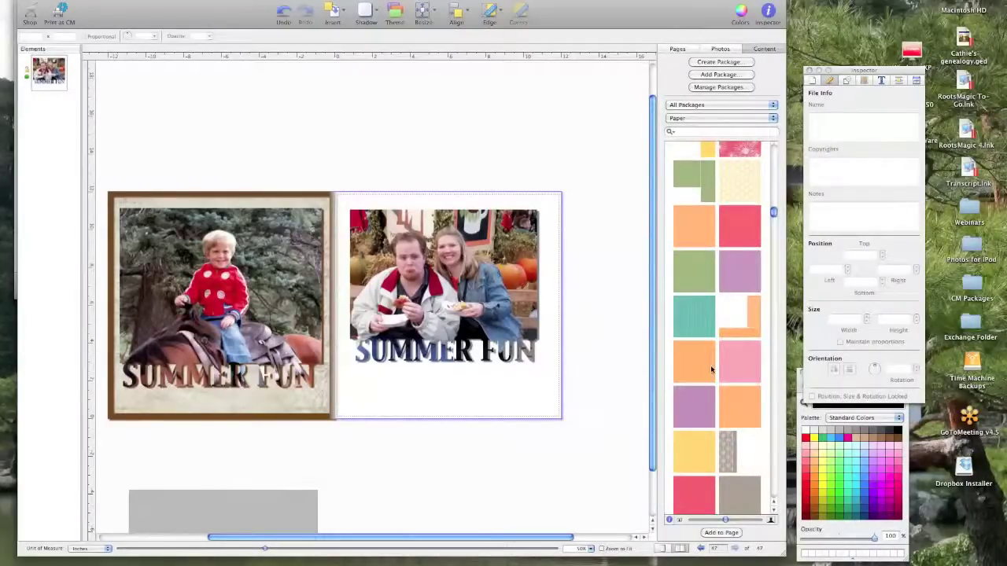
{"action": "left_click_drag", "start_coordinate": [710, 366], "coordinate": [546, 292]}
{"action": "left_click_drag", "start_coordinate": [34, 80], "coordinate": [47, 134]}
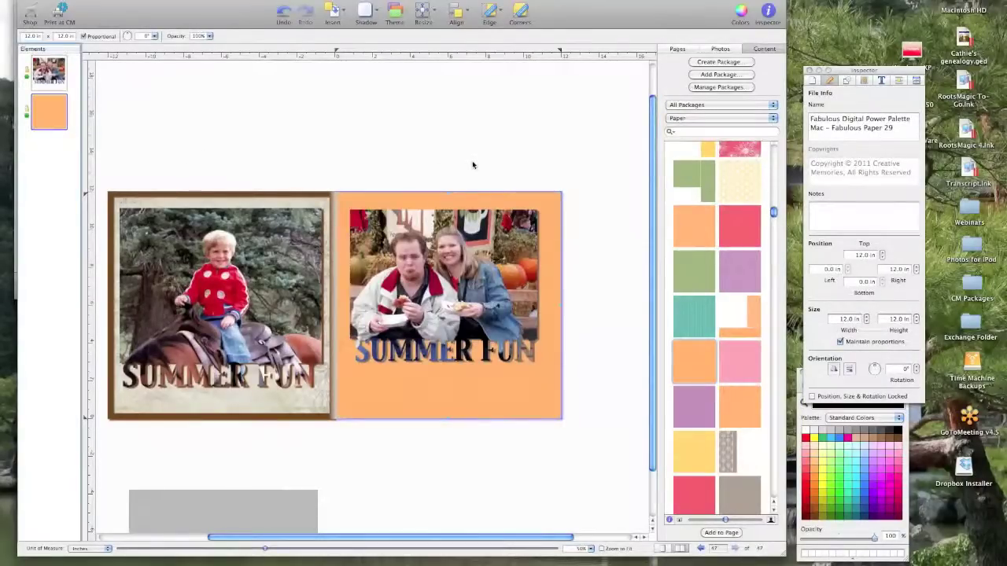